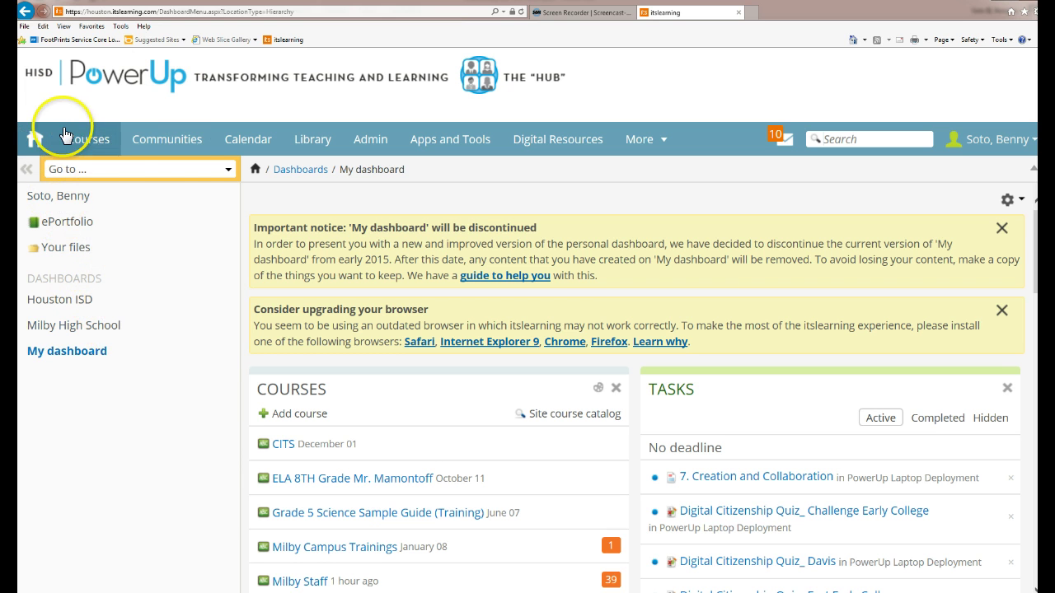
Step: Open the Houston ISD dashboard and look through its HUB Happenings and HUB Helpers sections
{"action": "left_click", "coordinate": [74, 301]}
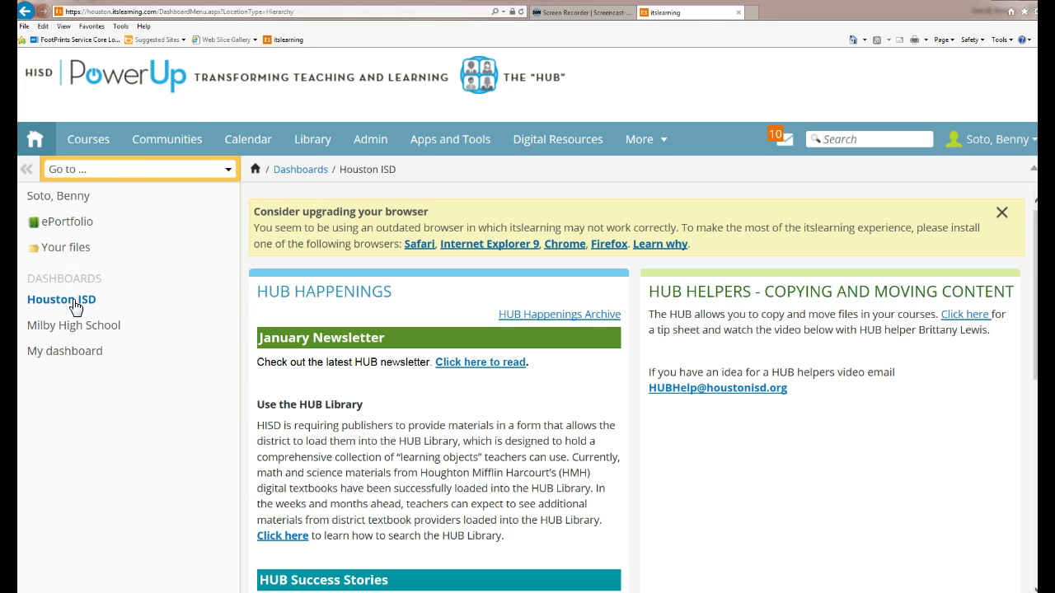
{"action": "scroll", "coordinate": [547, 384], "scroll_direction": "down", "scroll_amount": 3}
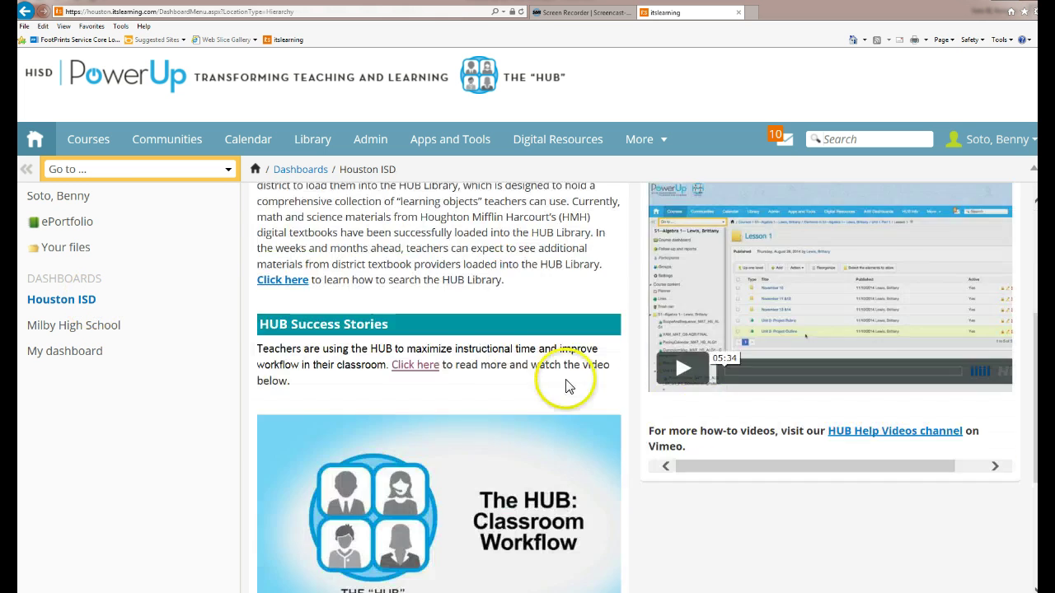
{"action": "scroll", "coordinate": [704, 421], "scroll_direction": "up", "scroll_amount": 1}
{"action": "scroll", "coordinate": [691, 325], "scroll_direction": "up", "scroll_amount": 2}
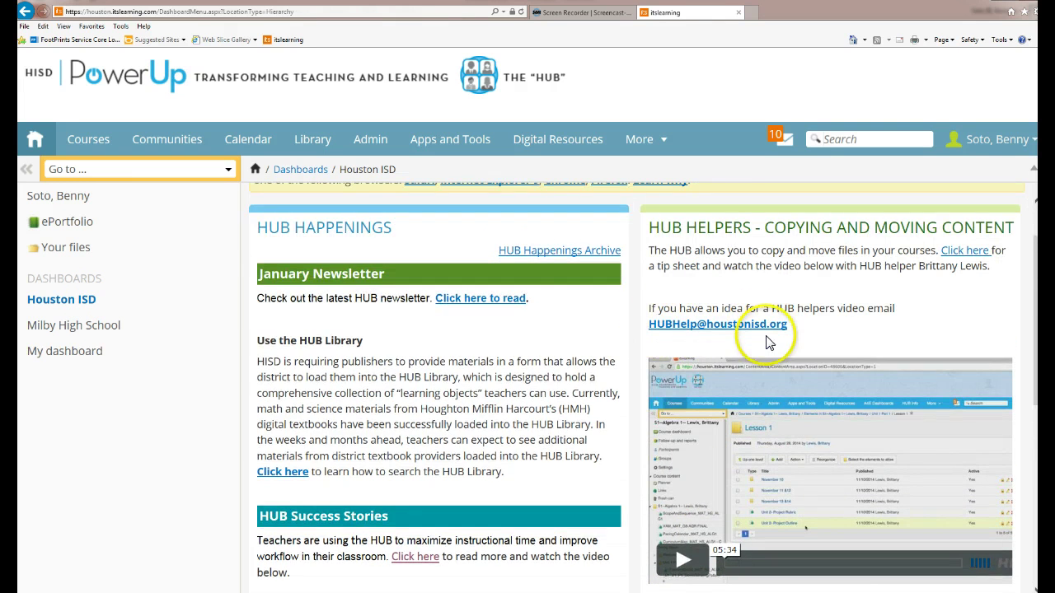
{"action": "scroll", "coordinate": [756, 357], "scroll_direction": "down", "scroll_amount": 1}
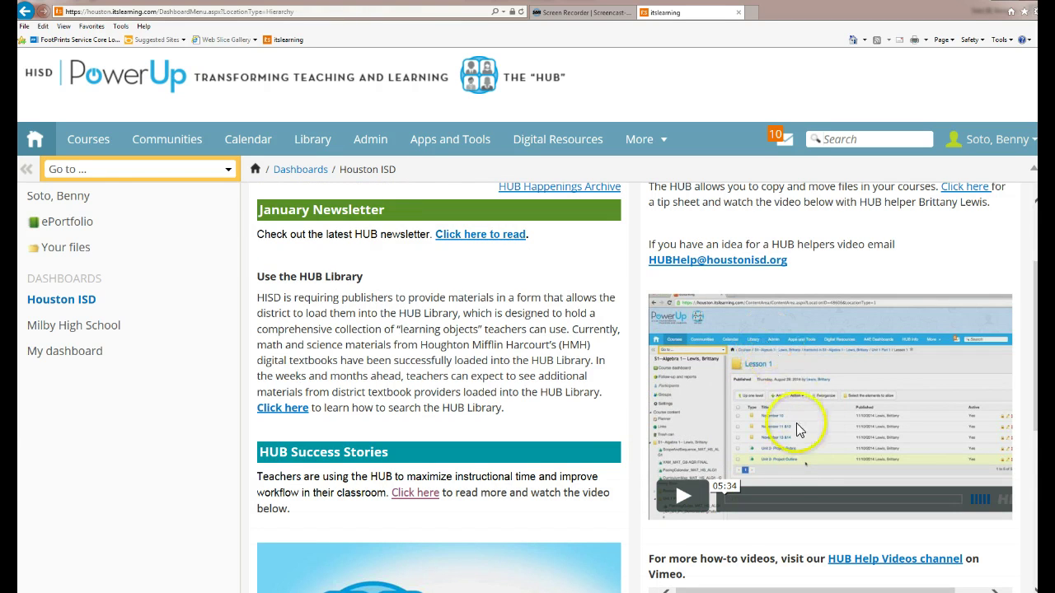
{"action": "scroll", "coordinate": [792, 474], "scroll_direction": "up", "scroll_amount": 1}
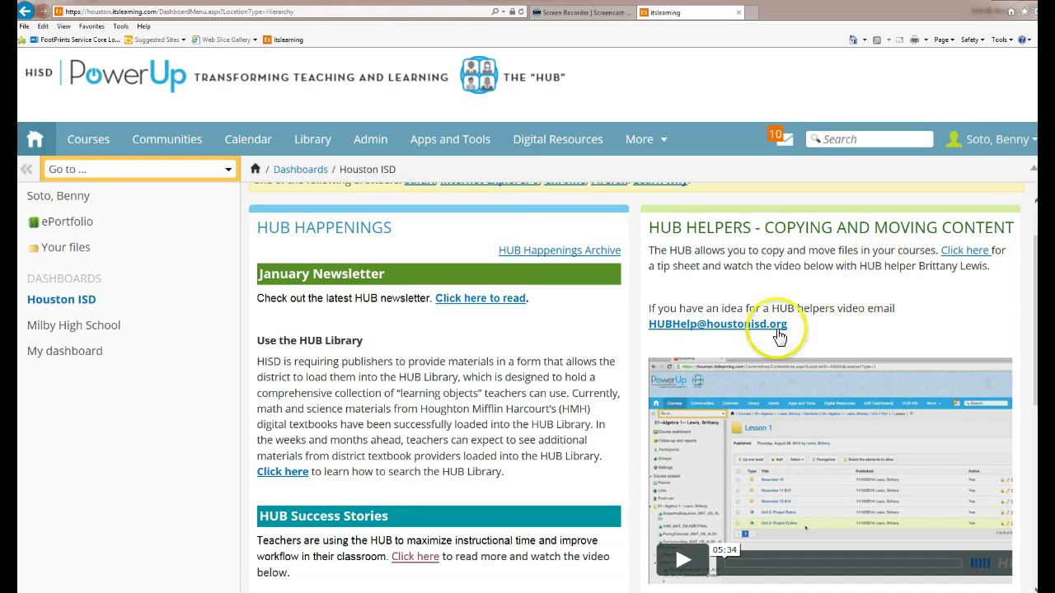
{"action": "scroll", "coordinate": [716, 369], "scroll_direction": "down", "scroll_amount": 1}
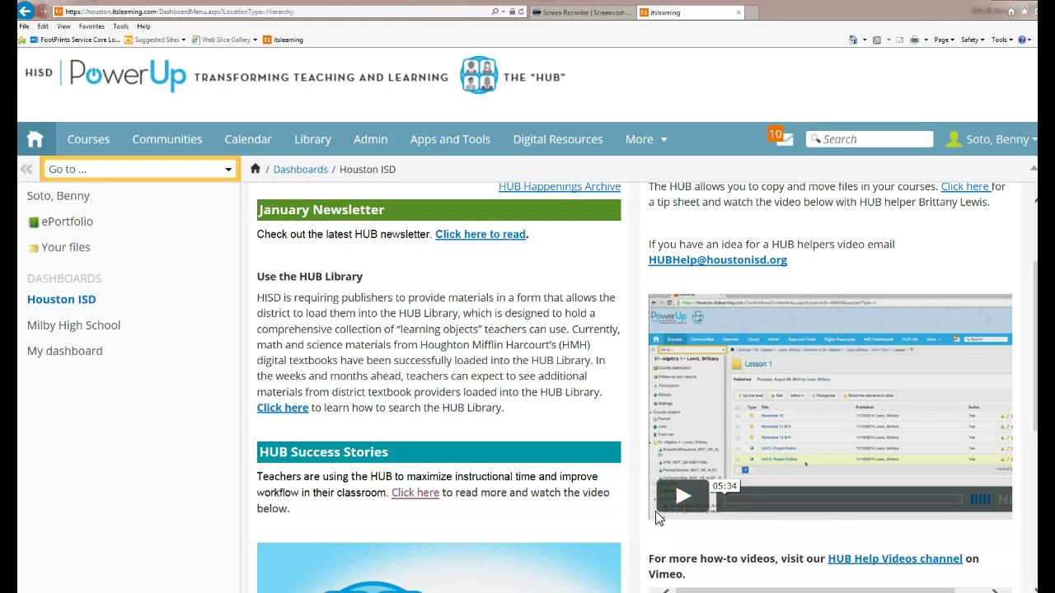
{"action": "scroll", "coordinate": [657, 517], "scroll_direction": "up", "scroll_amount": 1}
{"action": "scroll", "coordinate": [656, 511], "scroll_direction": "down", "scroll_amount": 1}
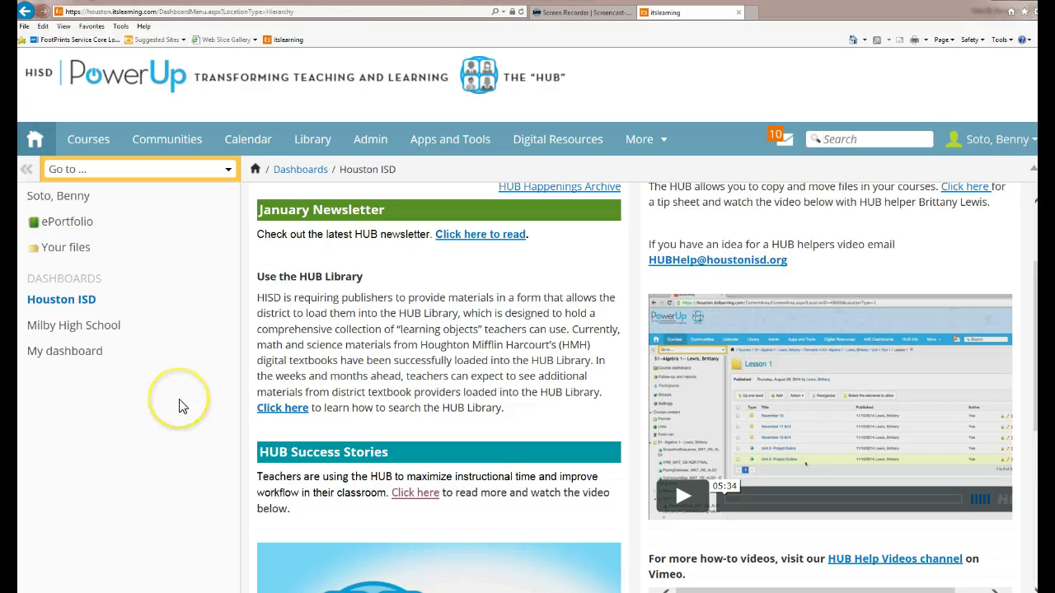
Step: Open the Milby High School dashboard and look through its content blocks as far as the course list
{"action": "left_click", "coordinate": [79, 334]}
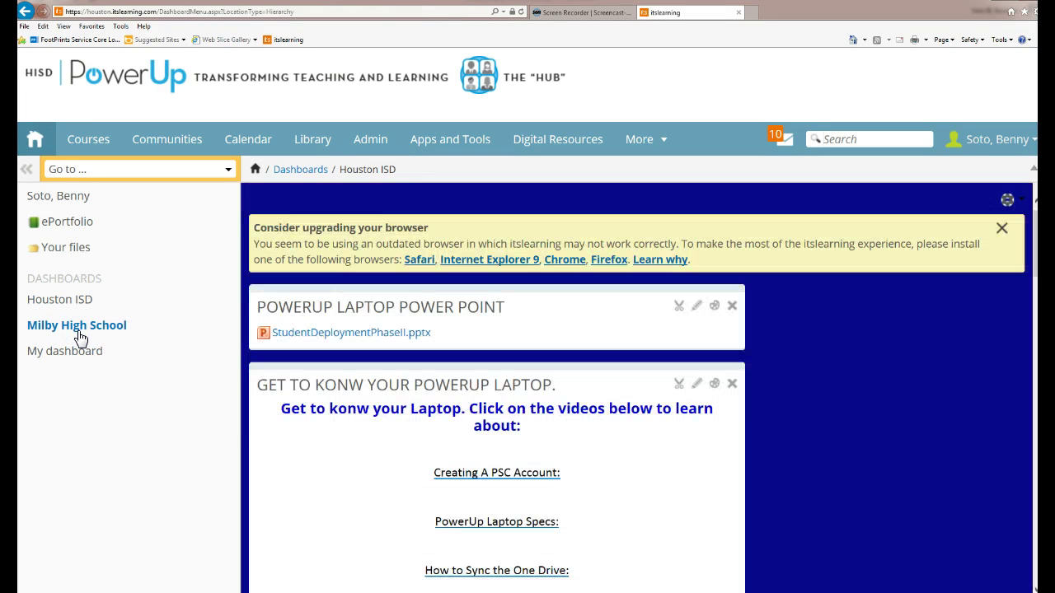
{"action": "scroll", "coordinate": [366, 415], "scroll_direction": "down", "scroll_amount": 6}
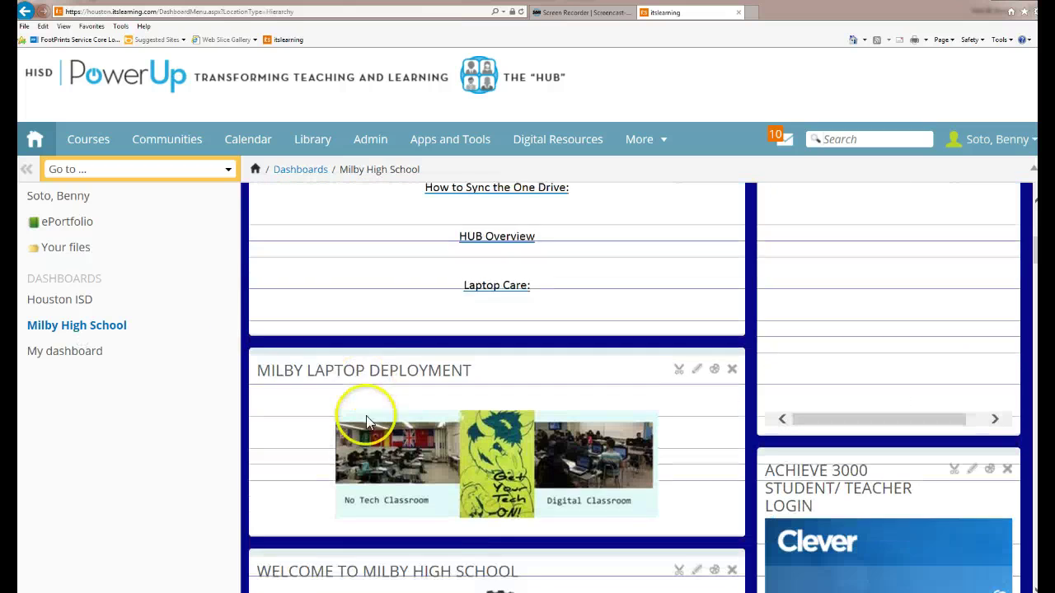
{"action": "scroll", "coordinate": [366, 415], "scroll_direction": "down", "scroll_amount": 8}
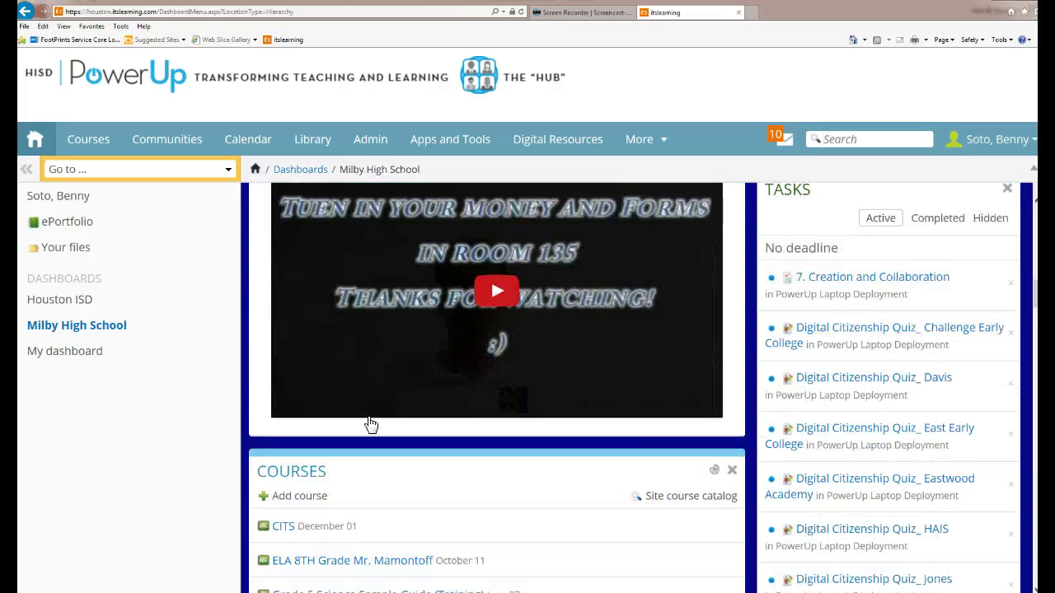
{"action": "left_click", "coordinate": [309, 317]}
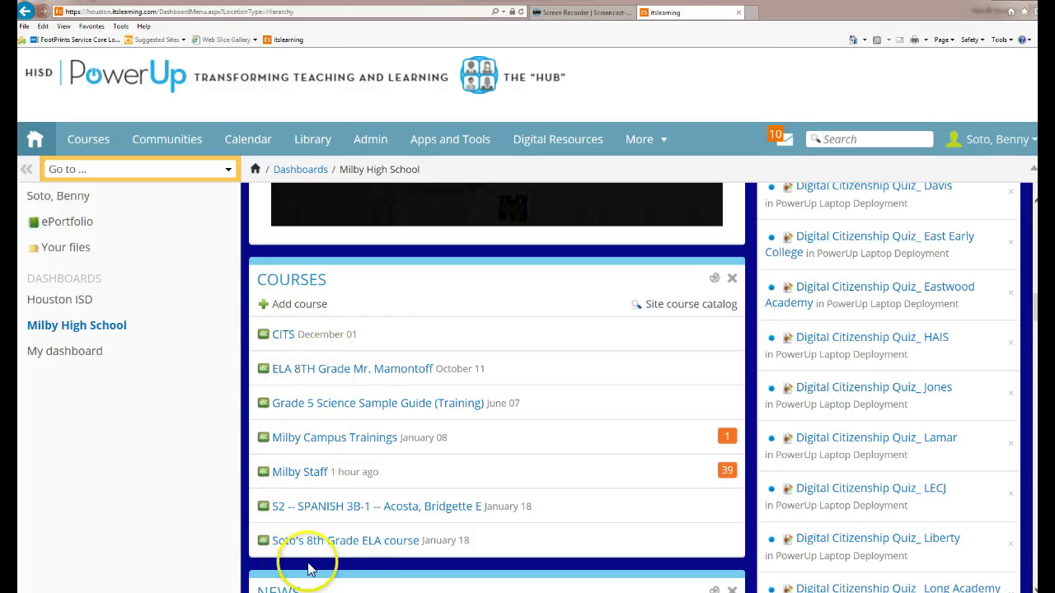
Step: Add Hub Campus Coordinator Course and Hub Trainer of Teachers (TOT) Course to the favorites in the full course list
{"action": "left_click", "coordinate": [92, 149]}
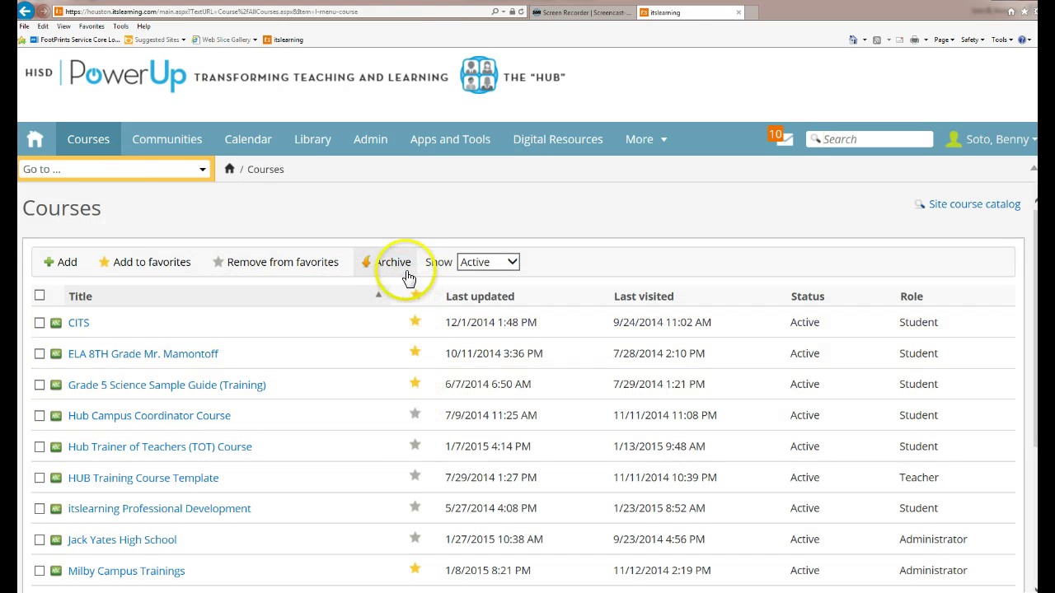
{"action": "scroll", "coordinate": [418, 428], "scroll_direction": "down", "scroll_amount": 1}
{"action": "scroll", "coordinate": [417, 441], "scroll_direction": "down", "scroll_amount": 2}
{"action": "scroll", "coordinate": [417, 441], "scroll_direction": "up", "scroll_amount": 2}
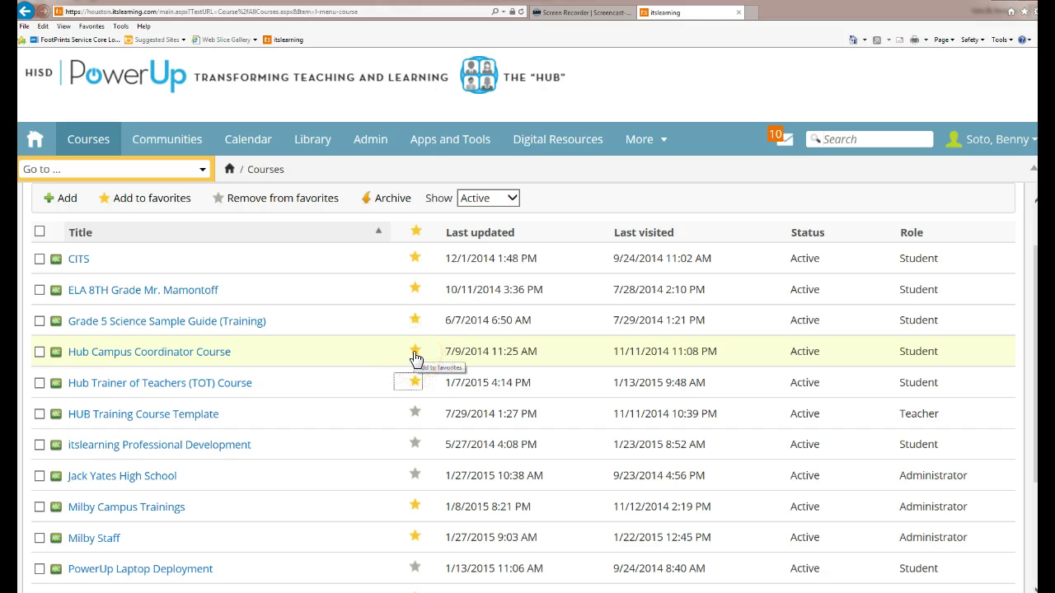
Step: Return to the Milby High School dashboard and check its Courses block for the two newly favorited courses
{"action": "left_click", "coordinate": [35, 139]}
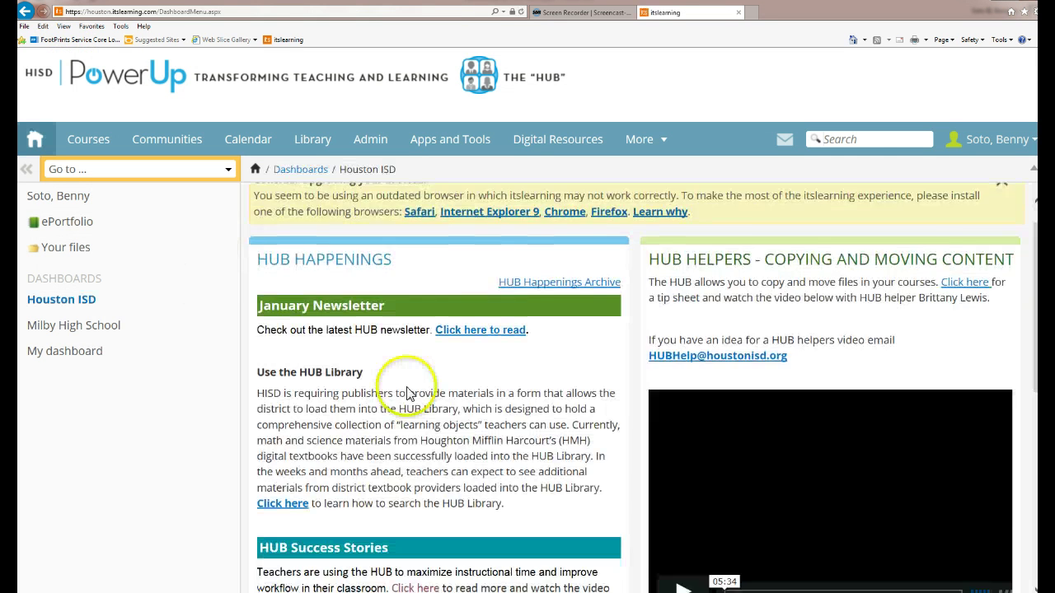
{"action": "scroll", "coordinate": [406, 393], "scroll_direction": "down", "scroll_amount": 3}
{"action": "left_click", "coordinate": [88, 326]}
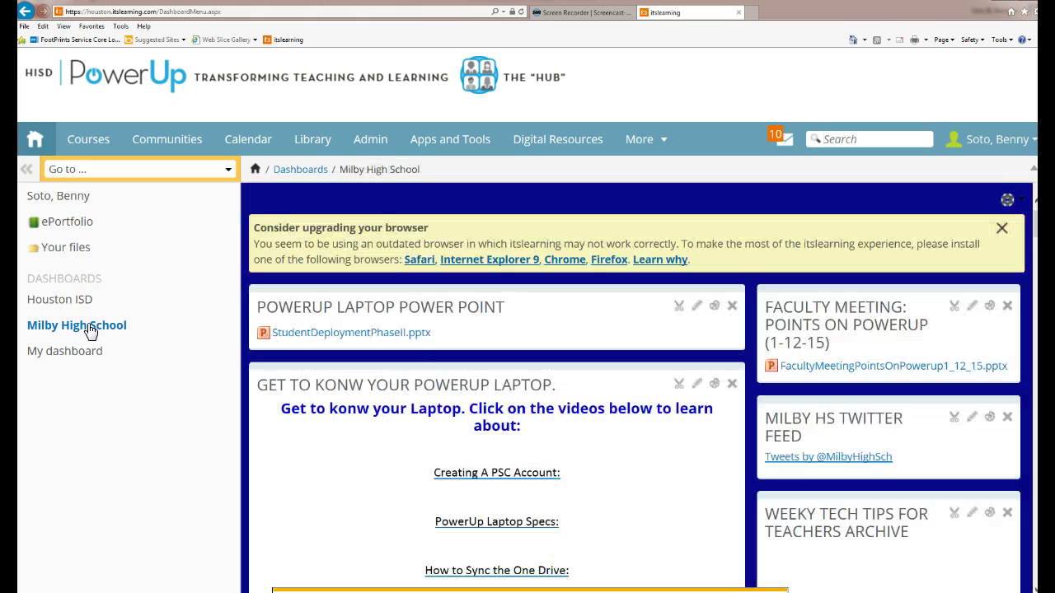
{"action": "scroll", "coordinate": [395, 381], "scroll_direction": "down", "scroll_amount": 15}
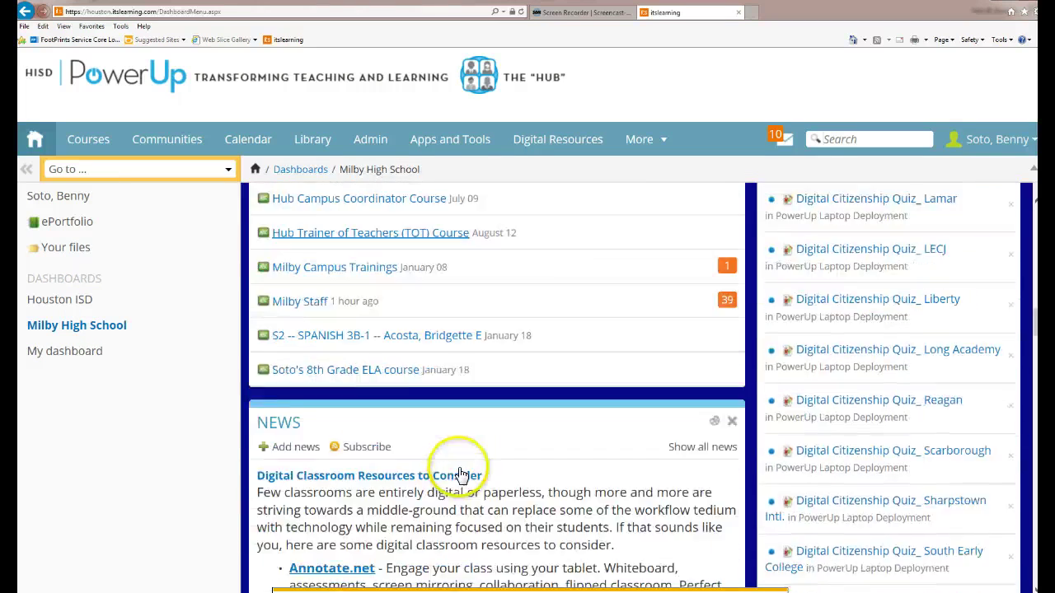
{"action": "scroll", "coordinate": [460, 475], "scroll_direction": "down", "scroll_amount": 2}
{"action": "scroll", "coordinate": [460, 475], "scroll_direction": "up", "scroll_amount": 5}
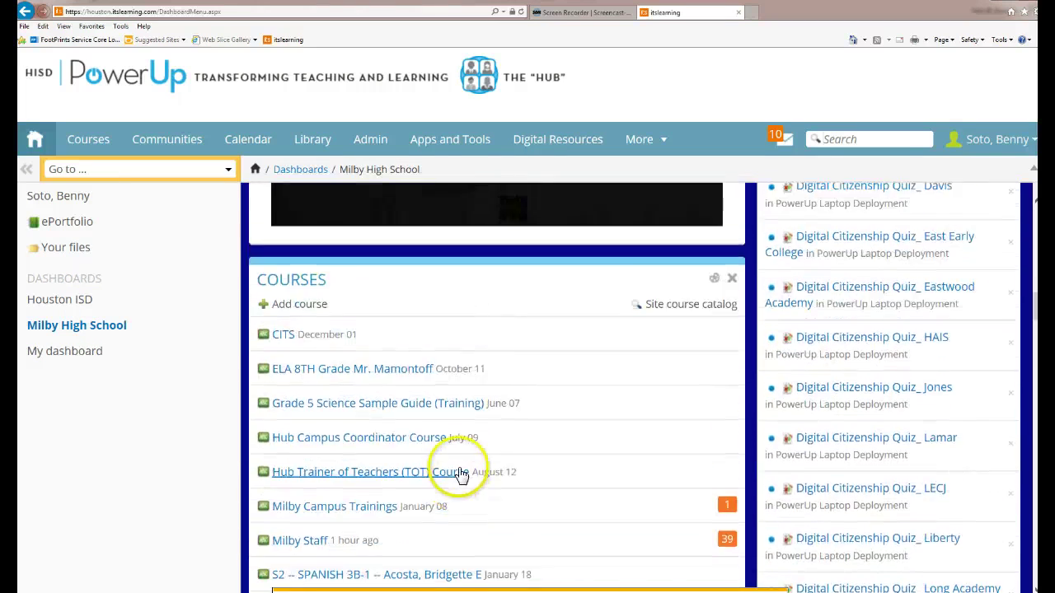
{"action": "scroll", "coordinate": [462, 476], "scroll_direction": "down", "scroll_amount": 1}
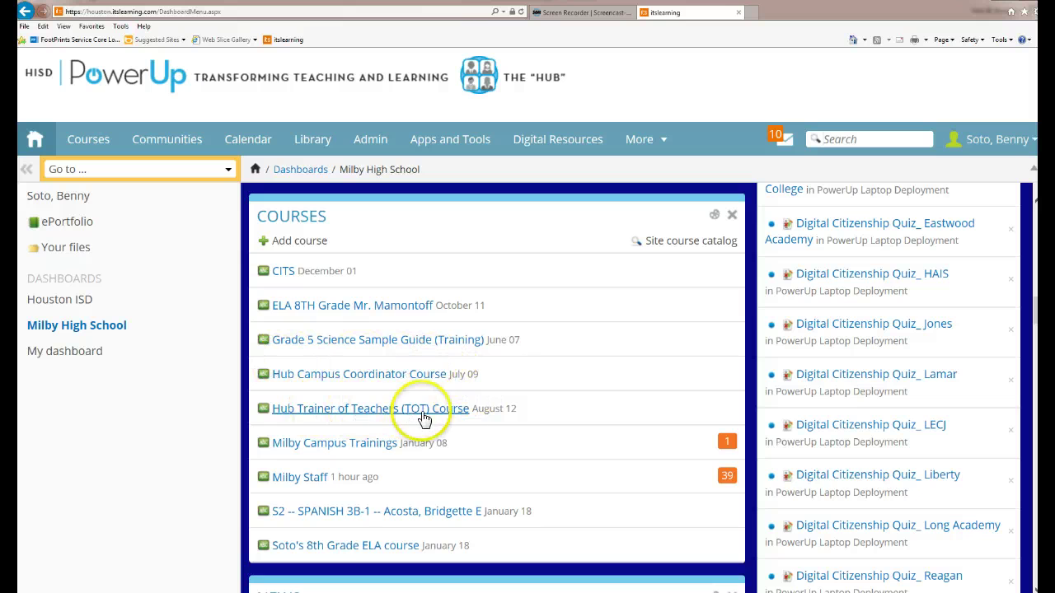
{"action": "scroll", "coordinate": [452, 434], "scroll_direction": "up", "scroll_amount": 3}
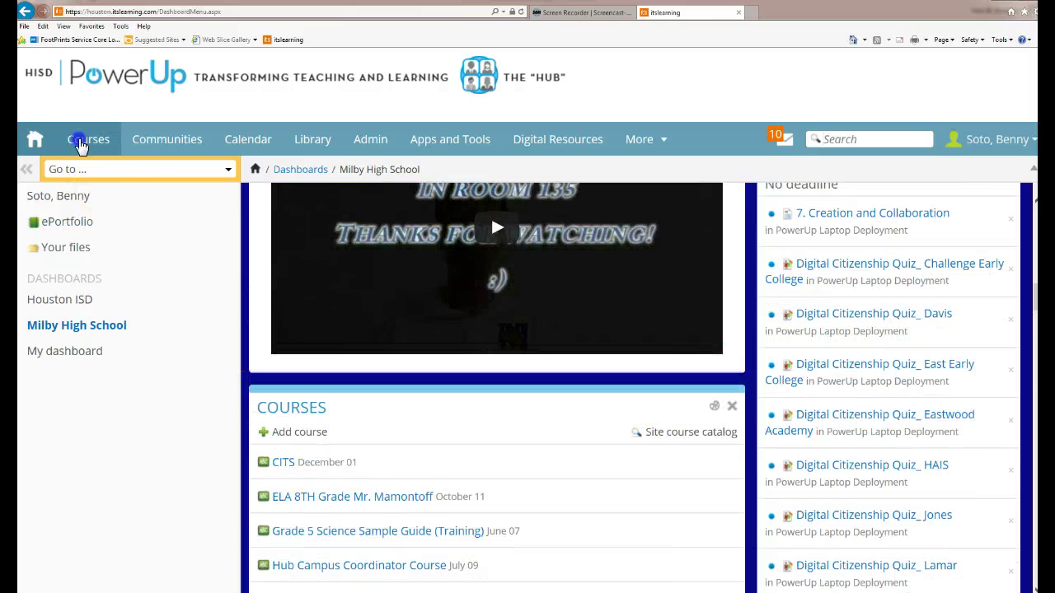
Step: Remove Hub Campus Coordinator Course and Hub Trainer of Teachers (TOT) Course from the favorites in the full course list
{"action": "left_click", "coordinate": [81, 141]}
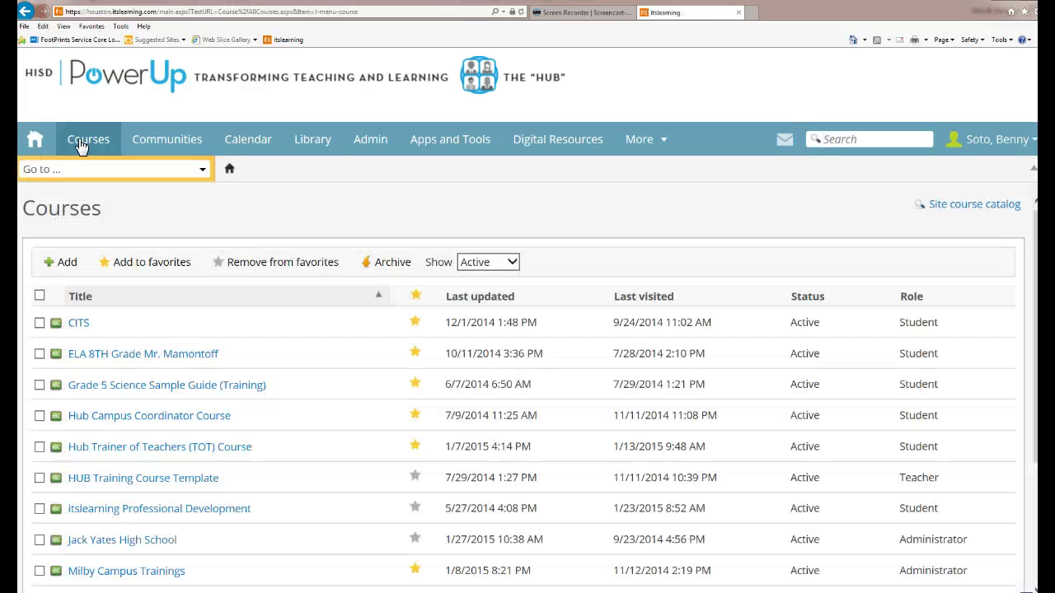
{"action": "left_click", "coordinate": [415, 417]}
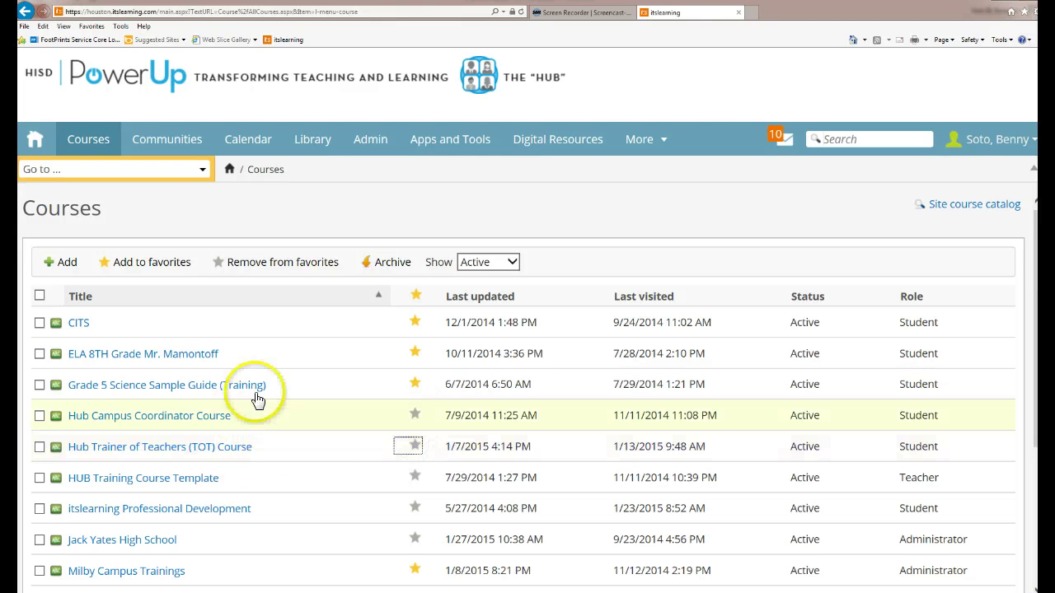
Step: Go back to the Milby High School dashboard and review its Courses block without the two removed favorites
{"action": "left_click", "coordinate": [36, 141]}
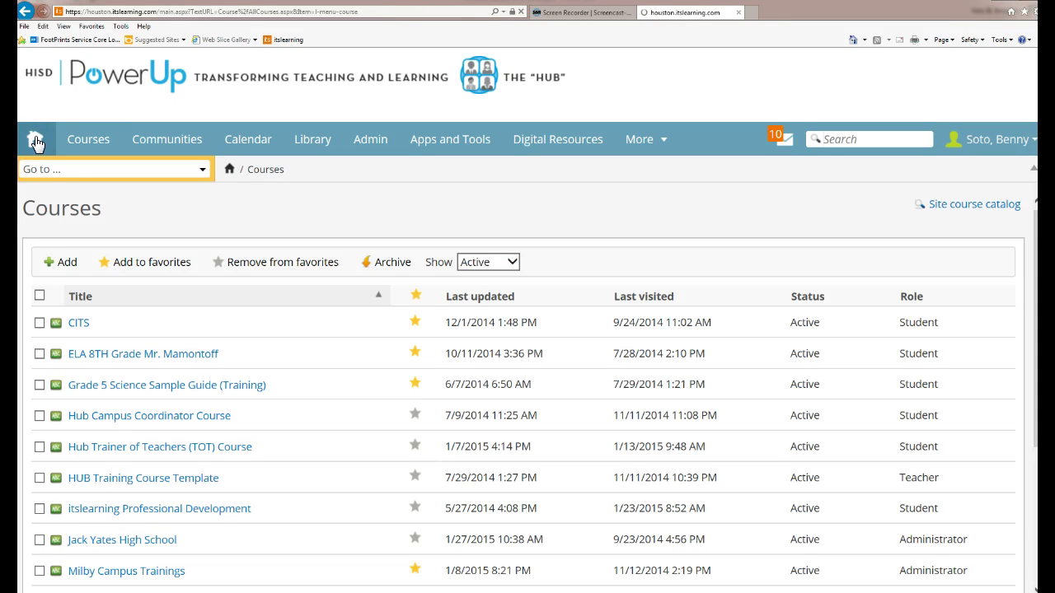
{"action": "left_click", "coordinate": [97, 327]}
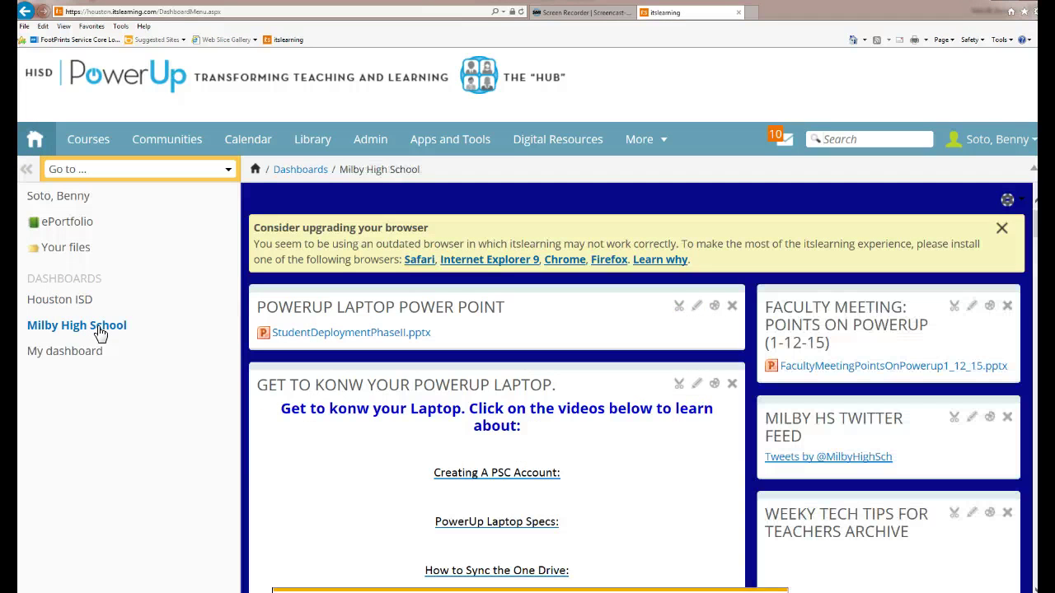
{"action": "scroll", "coordinate": [455, 406], "scroll_direction": "down", "scroll_amount": 20}
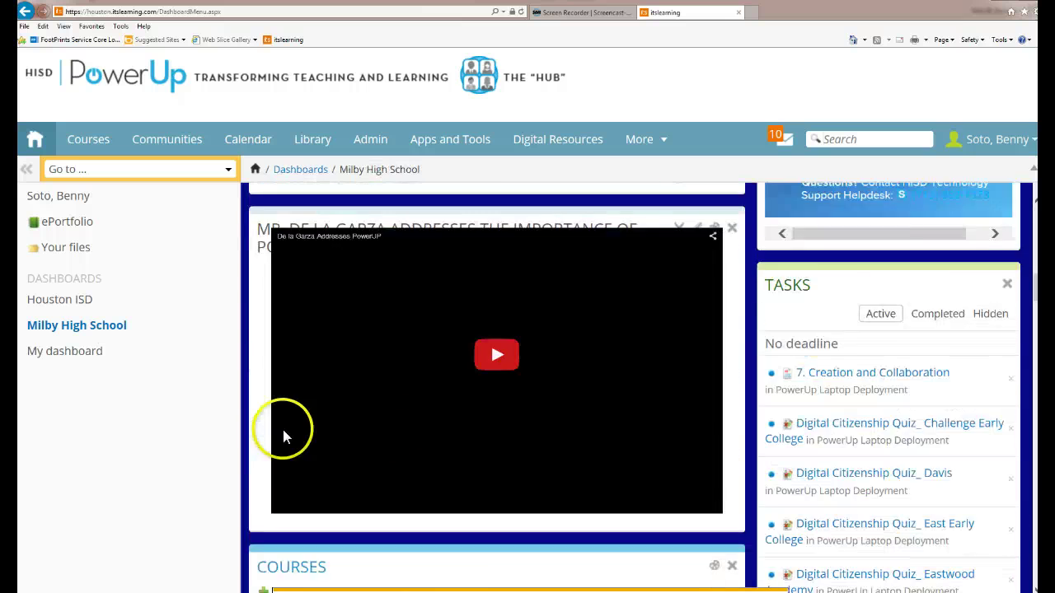
{"action": "scroll", "coordinate": [398, 426], "scroll_direction": "up", "scroll_amount": 2}
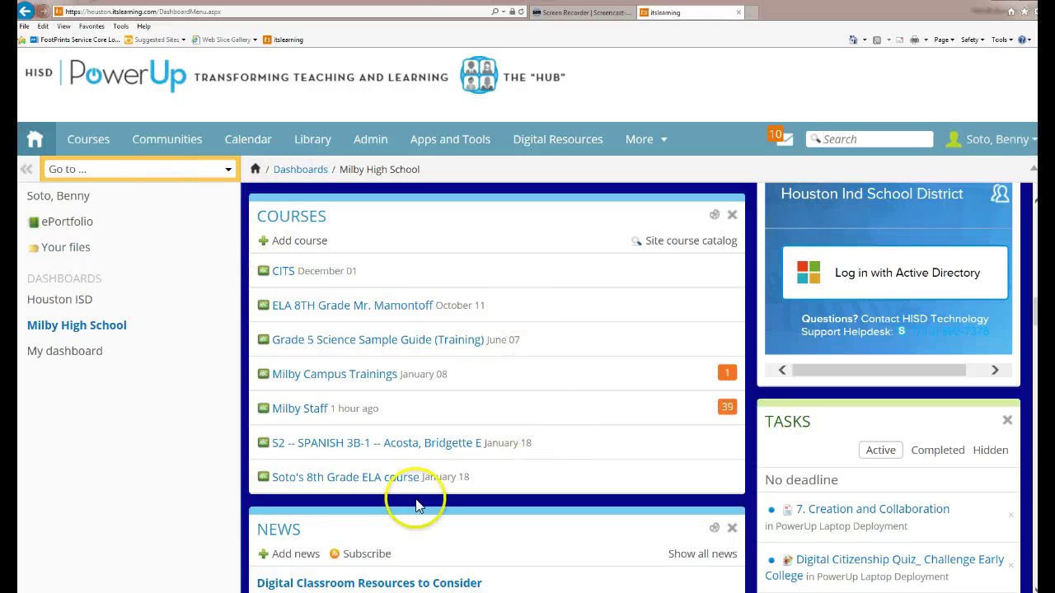
Step: Look through the courses and communities offered in the Go to list, then close it
{"action": "left_click", "coordinate": [229, 170]}
{"action": "scroll", "coordinate": [184, 399], "scroll_direction": "down", "scroll_amount": 3}
{"action": "scroll", "coordinate": [177, 399], "scroll_direction": "down", "scroll_amount": 3}
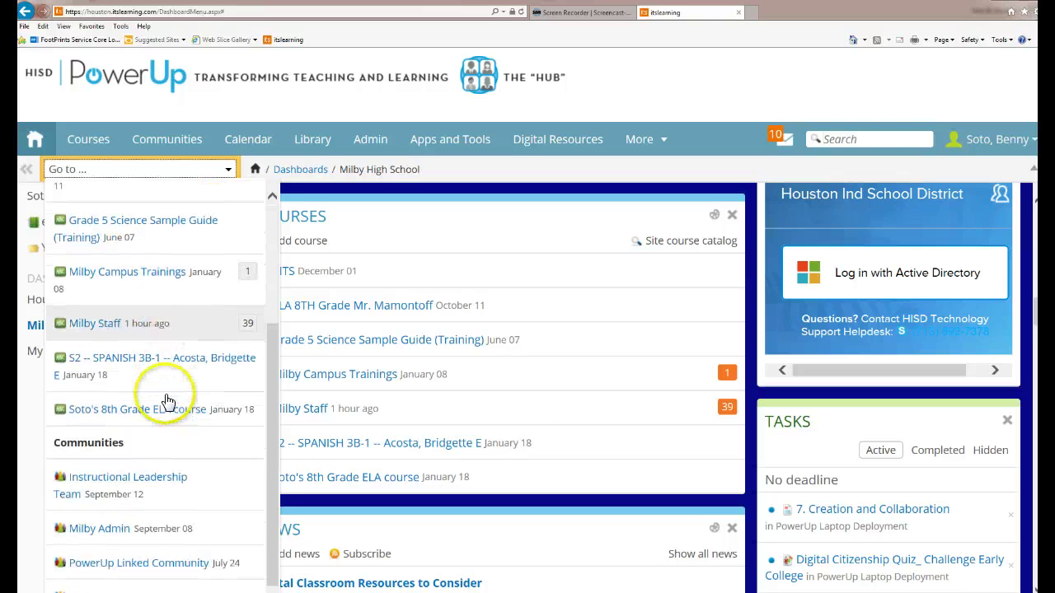
{"action": "scroll", "coordinate": [152, 459], "scroll_direction": "up", "scroll_amount": 5}
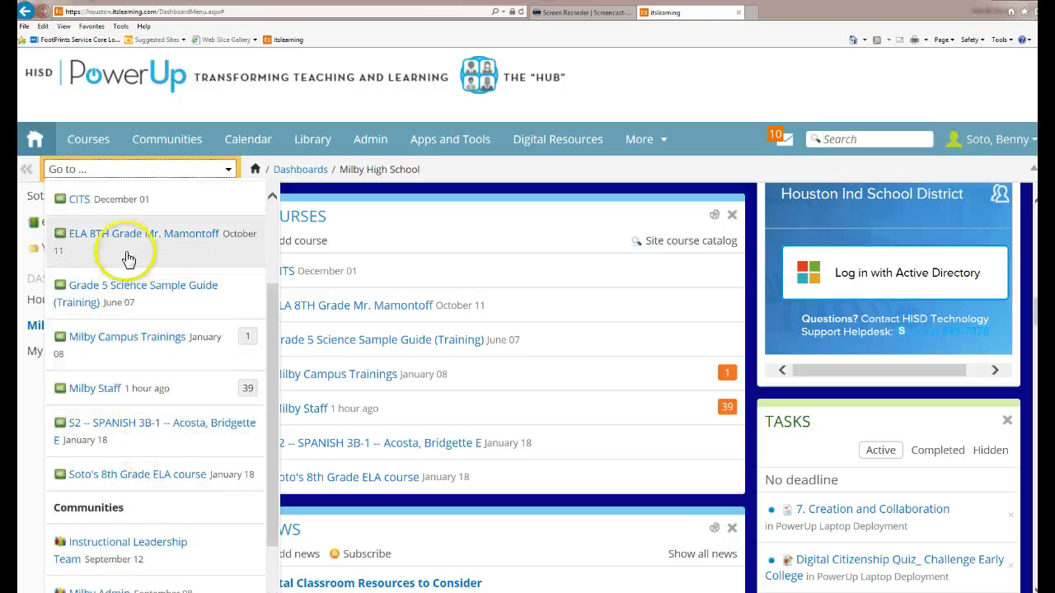
{"action": "scroll", "coordinate": [141, 394], "scroll_direction": "down", "scroll_amount": 5}
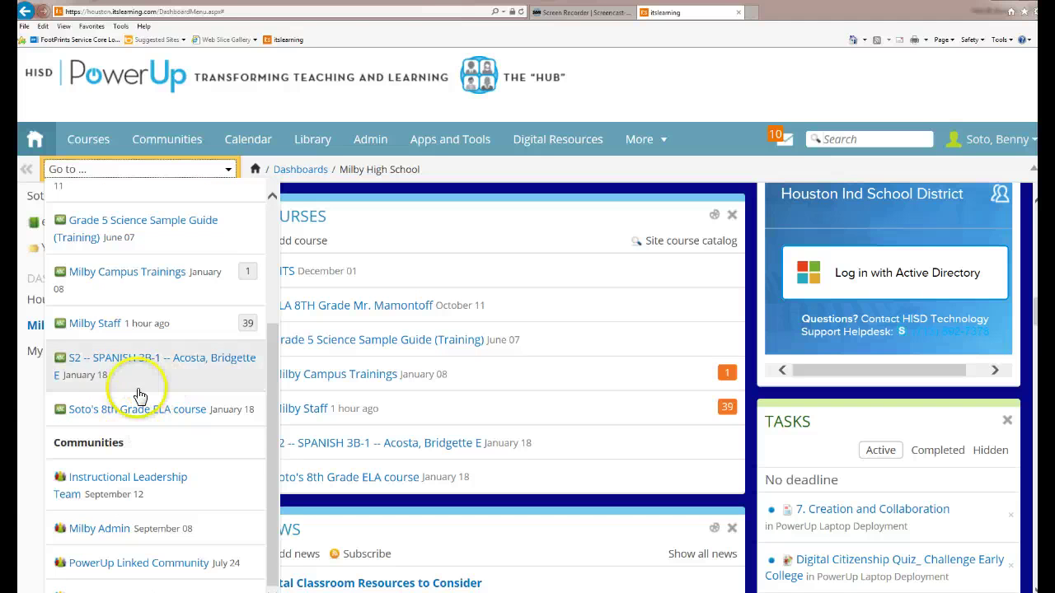
{"action": "scroll", "coordinate": [157, 281], "scroll_direction": "up", "scroll_amount": 5}
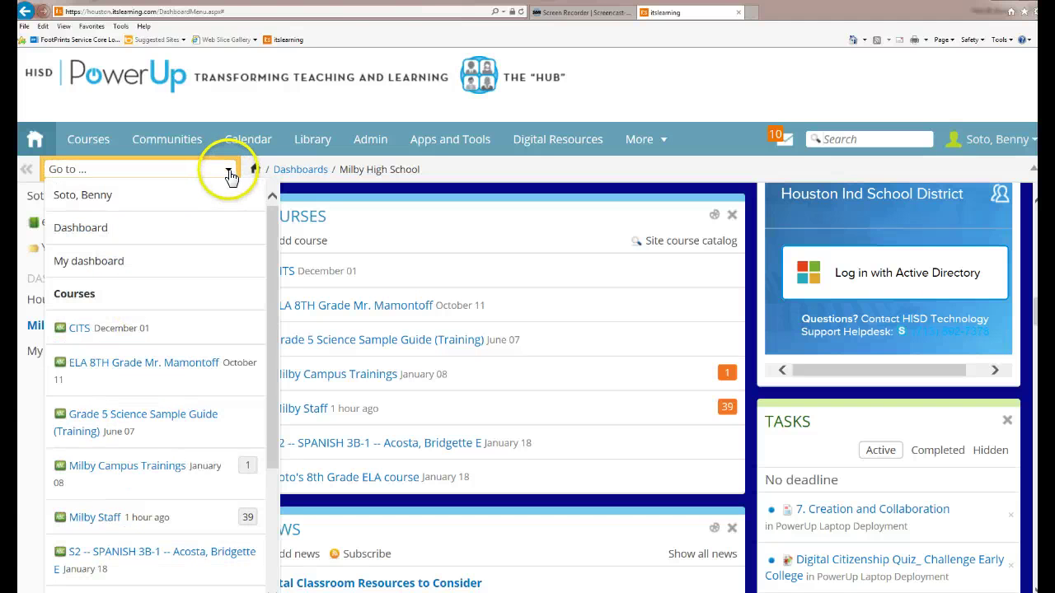
{"action": "left_click", "coordinate": [228, 169]}
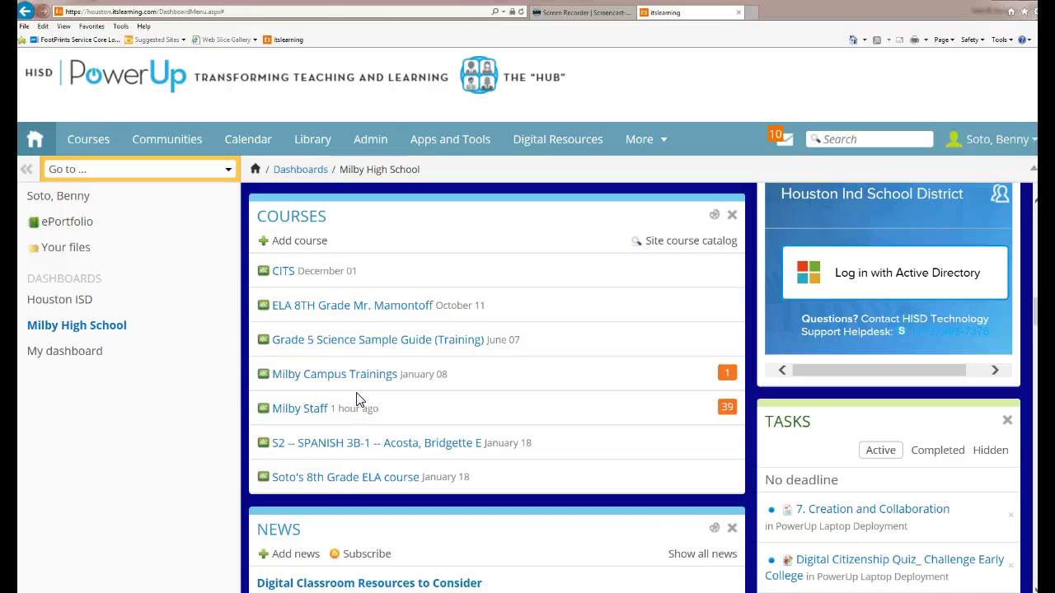
Step: Open the last 8th Grade ELA course on the dashboard and bring up the options for adding an element to its root folder
{"action": "left_click", "coordinate": [359, 430]}
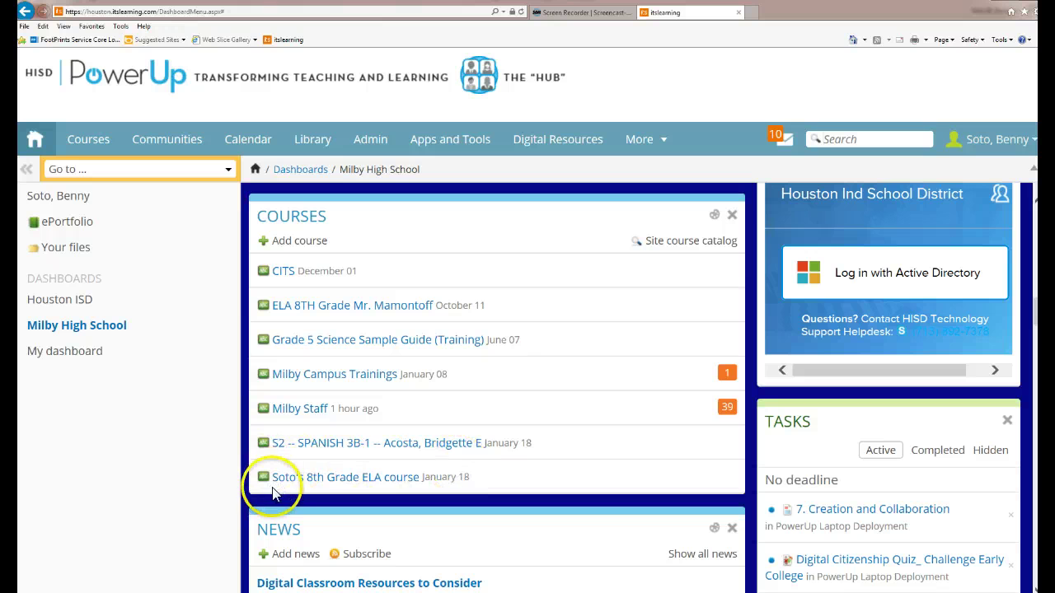
{"action": "left_click", "coordinate": [335, 482]}
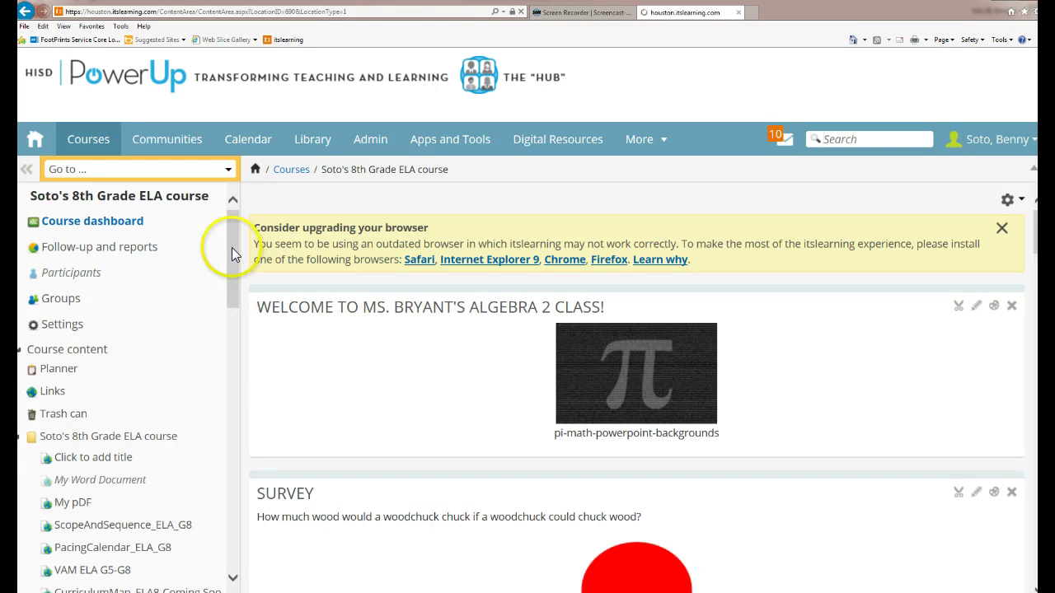
{"action": "left_click_drag", "start_coordinate": [230, 249], "coordinate": [230, 216]}
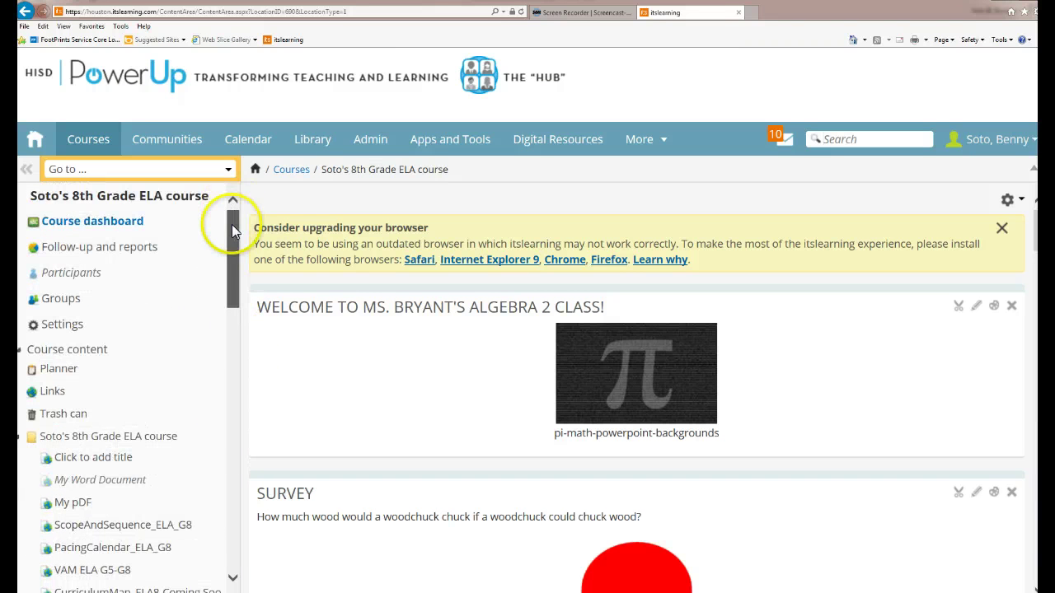
{"action": "left_click_drag", "start_coordinate": [232, 255], "coordinate": [231, 535]}
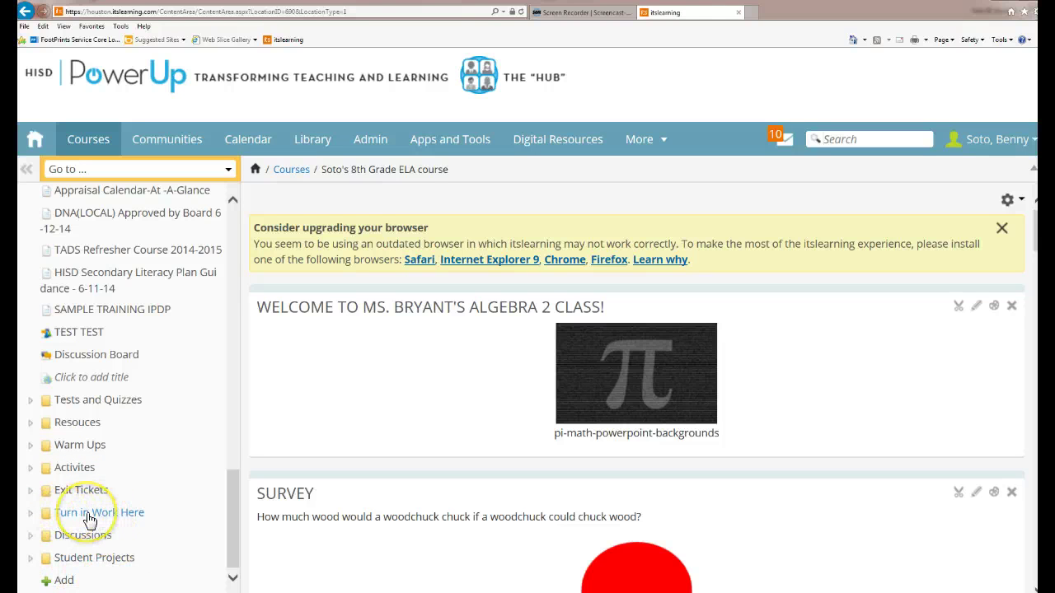
{"action": "left_click", "coordinate": [63, 581]}
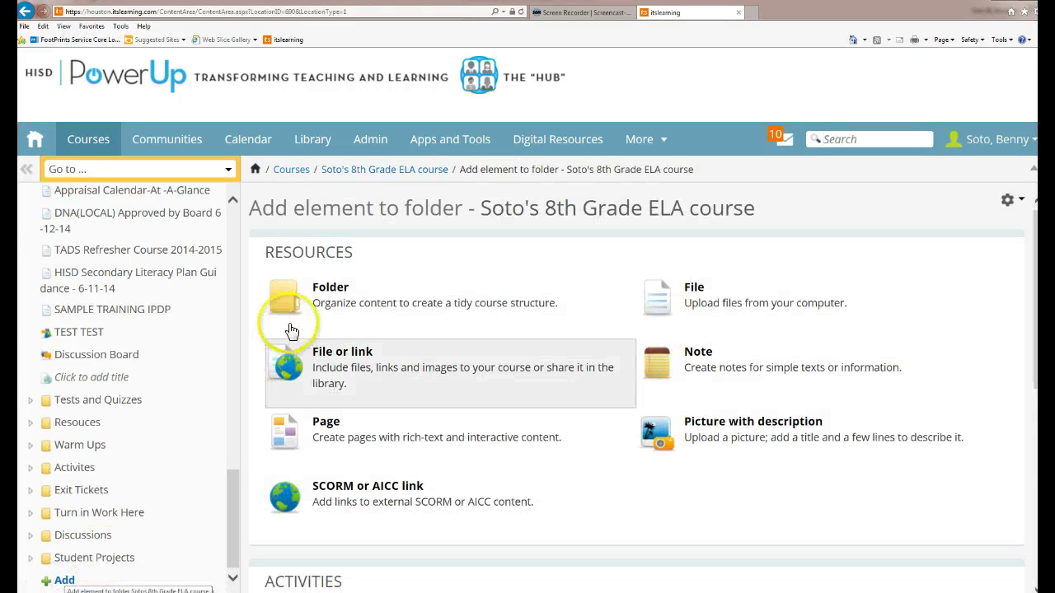
Step: Add a folder titled Student Drop Box with the description "Please turn work in here" and find it in the course tree
{"action": "left_click", "coordinate": [313, 305]}
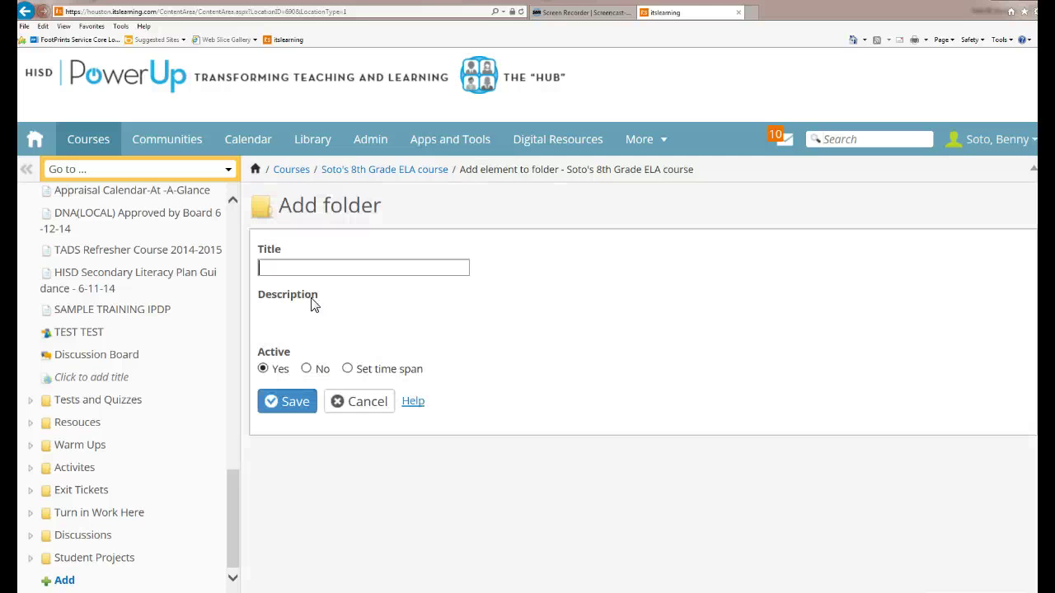
{"action": "left_click", "coordinate": [309, 267]}
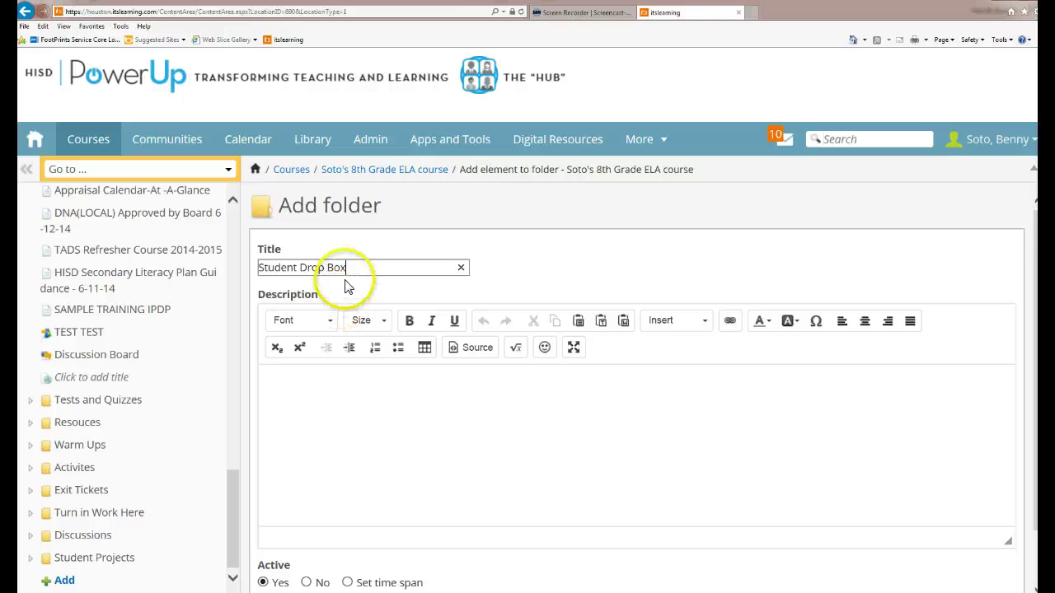
{"action": "scroll", "coordinate": [344, 285], "scroll_direction": "down", "scroll_amount": 1}
{"action": "left_click", "coordinate": [326, 347]}
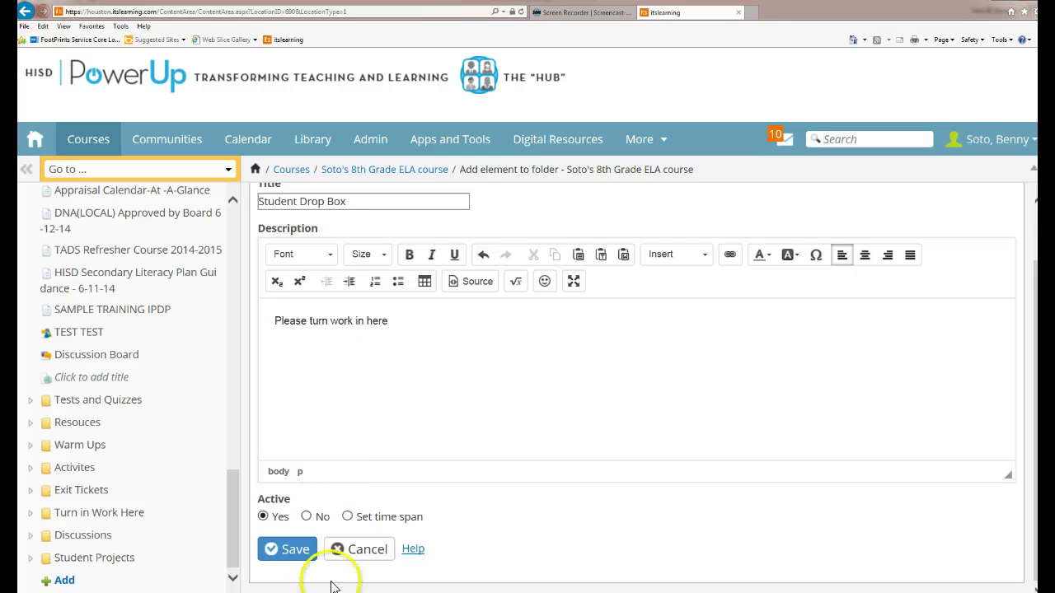
{"action": "left_click", "coordinate": [286, 549]}
{"action": "scroll", "coordinate": [186, 530], "scroll_direction": "down", "scroll_amount": 3}
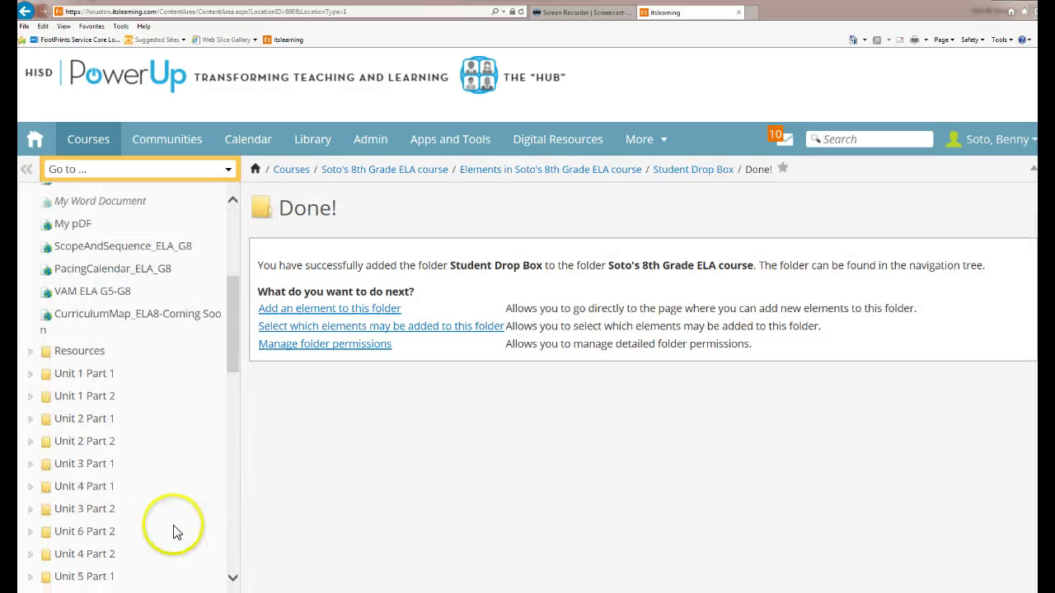
{"action": "scroll", "coordinate": [173, 532], "scroll_direction": "down", "scroll_amount": 10}
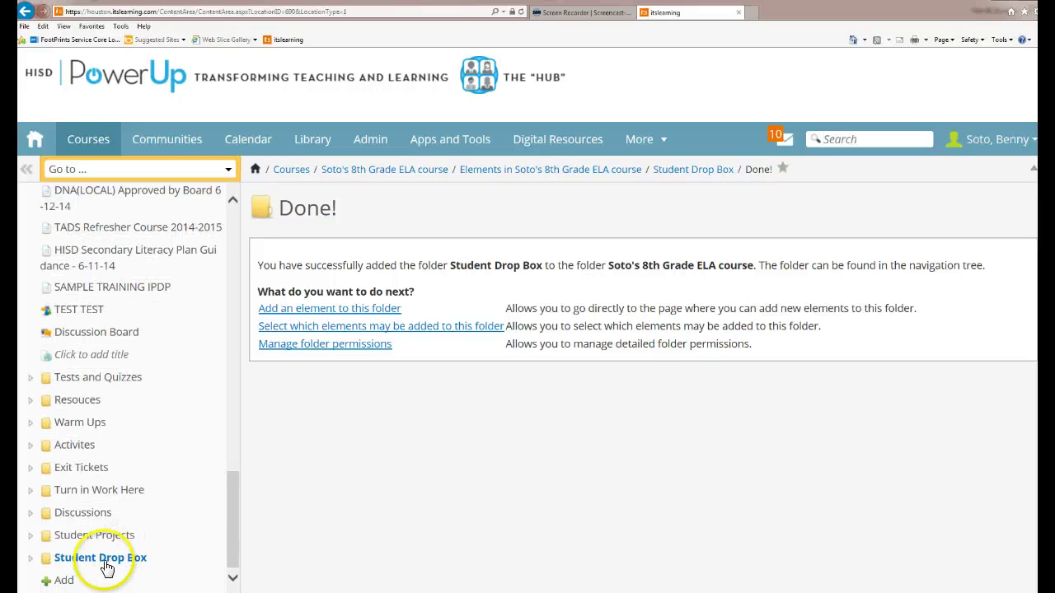
Step: Open the Turn in Work Here folder for editing and select its title text
{"action": "left_click", "coordinate": [79, 495]}
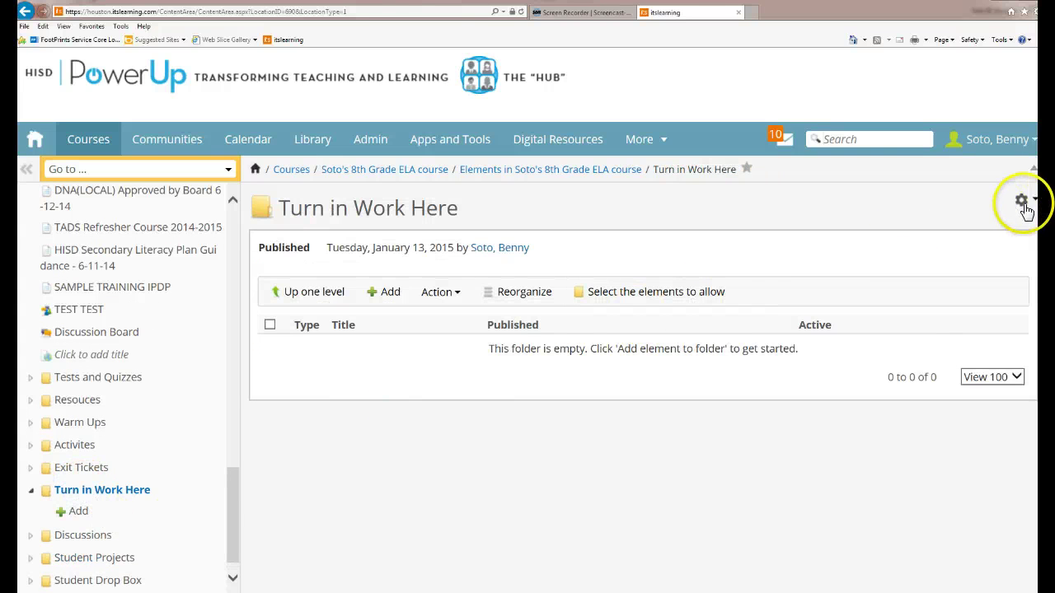
{"action": "left_click", "coordinate": [1026, 206]}
{"action": "left_click", "coordinate": [1005, 260]}
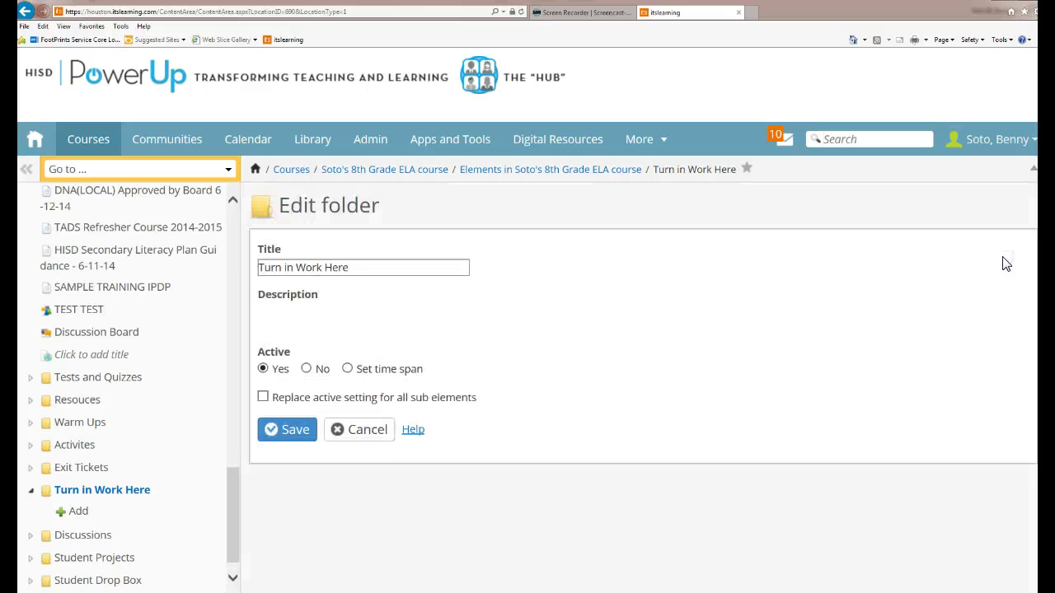
{"action": "left_click_drag", "start_coordinate": [356, 267], "coordinate": [186, 276]}
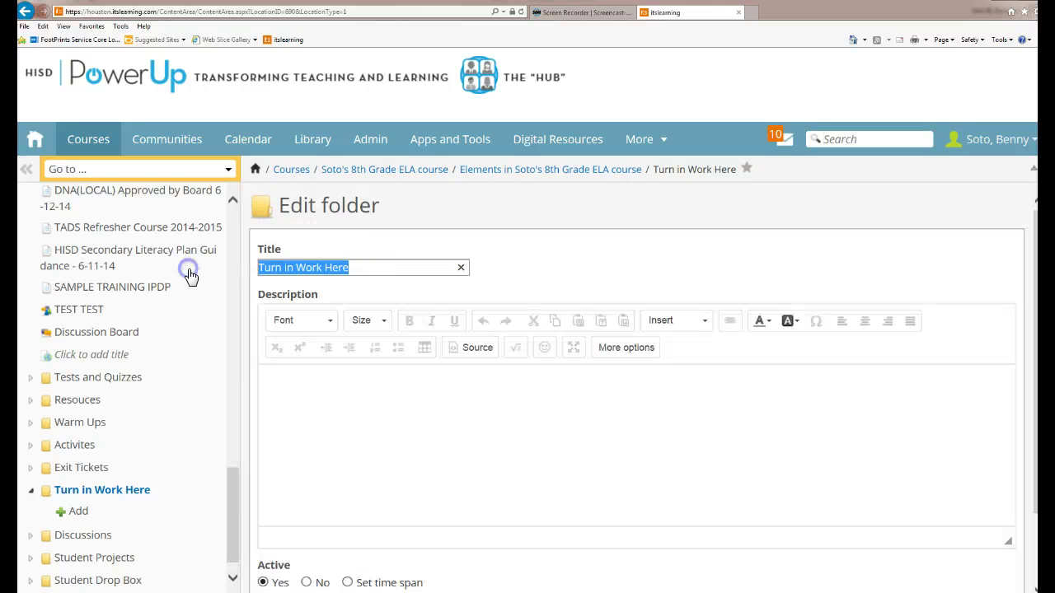
Step: Open the Student Drop Box folder and bring up the form for adding a file to it
{"action": "left_click_drag", "start_coordinate": [230, 522], "coordinate": [231, 531]}
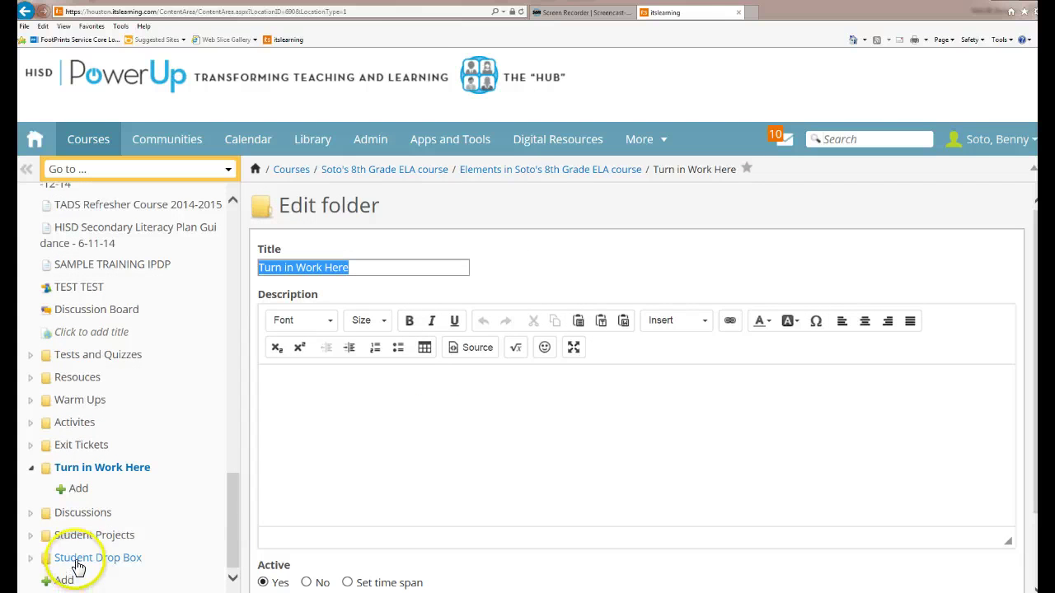
{"action": "left_click", "coordinate": [78, 567]}
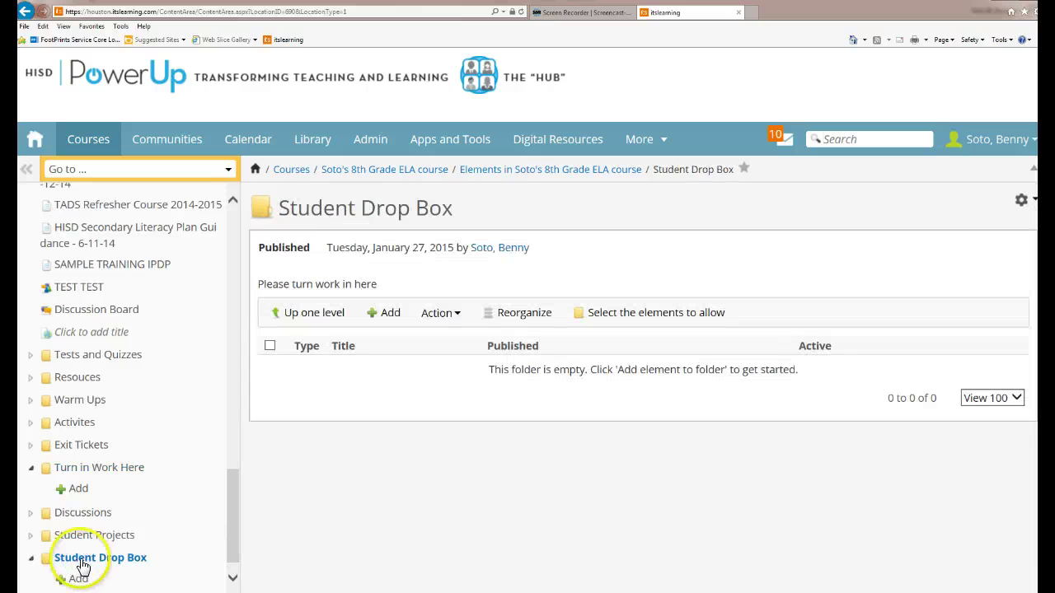
{"action": "scroll", "coordinate": [141, 560], "scroll_direction": "down", "scroll_amount": 1}
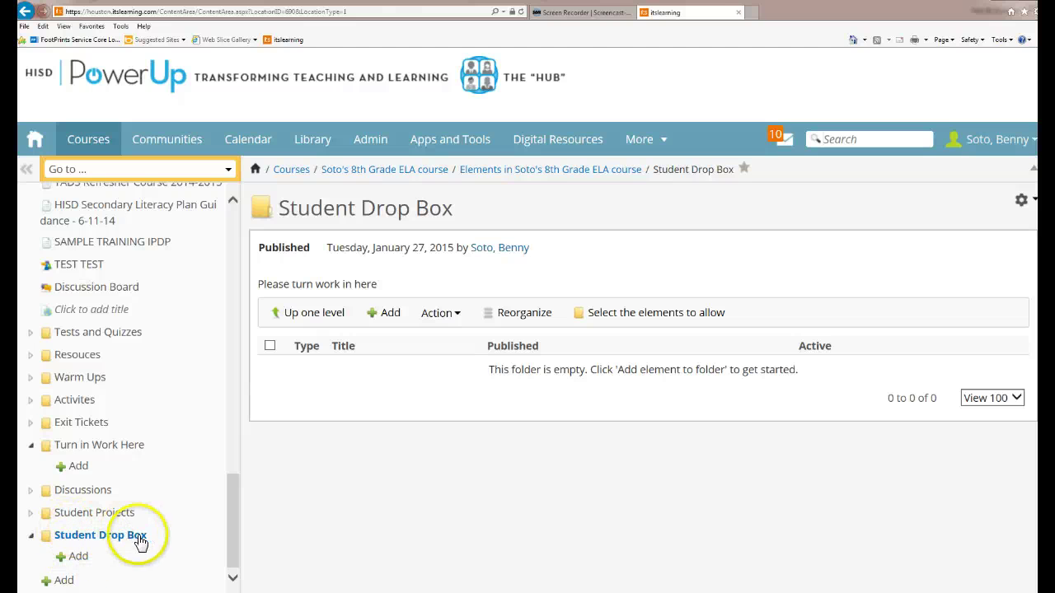
{"action": "left_click", "coordinate": [77, 558]}
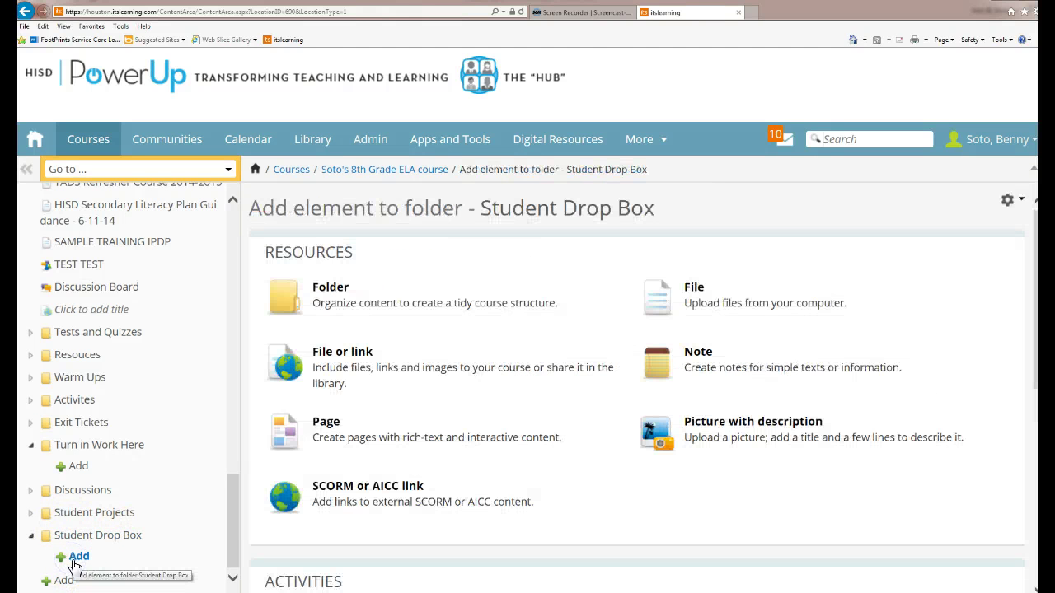
{"action": "left_click", "coordinate": [667, 323]}
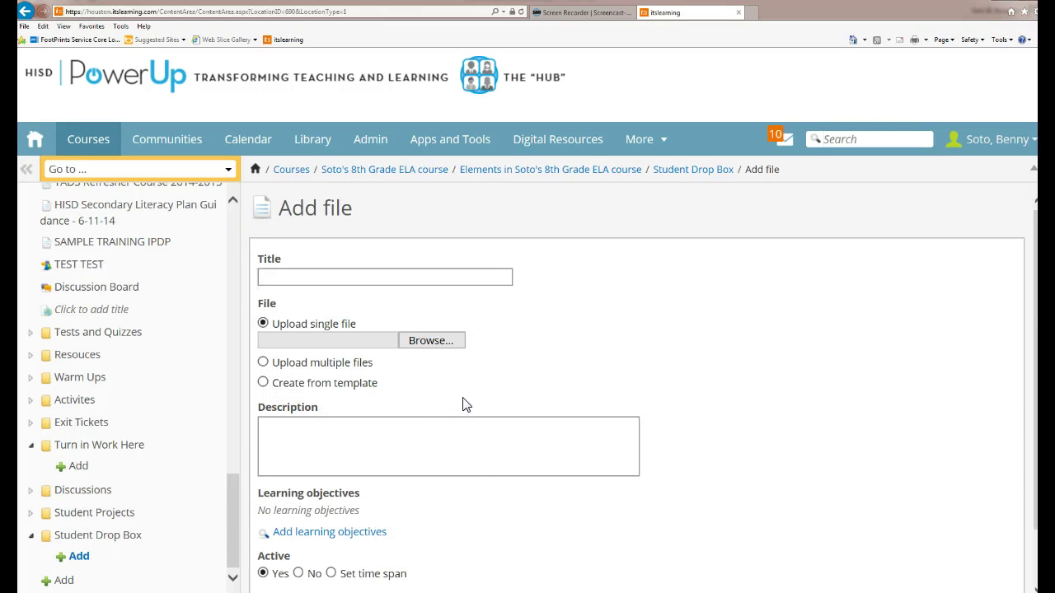
Step: Collapse the Student Drop Box and Turn in Work Here folders, and open the root folder of the 8th Grade ELA course
{"action": "left_click", "coordinate": [33, 537]}
{"action": "left_click", "coordinate": [31, 467]}
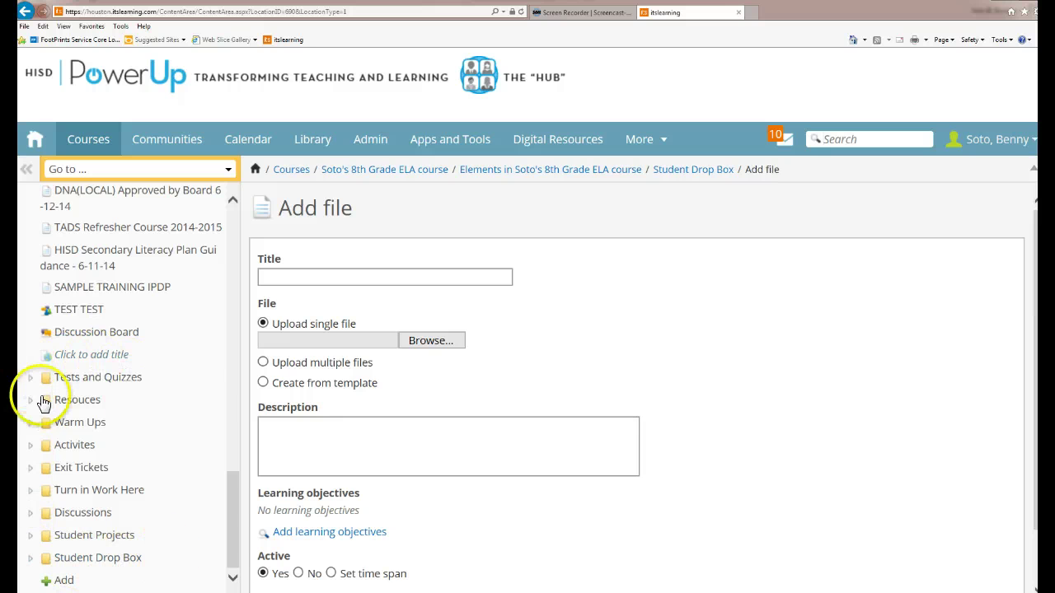
{"action": "left_click_drag", "start_coordinate": [232, 517], "coordinate": [248, 266]}
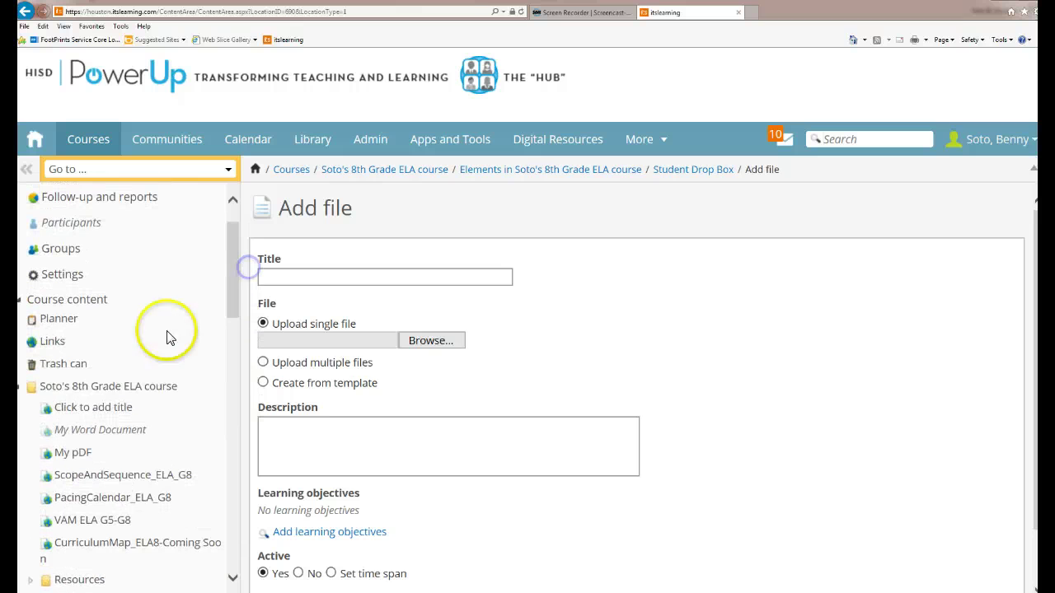
{"action": "left_click", "coordinate": [59, 395]}
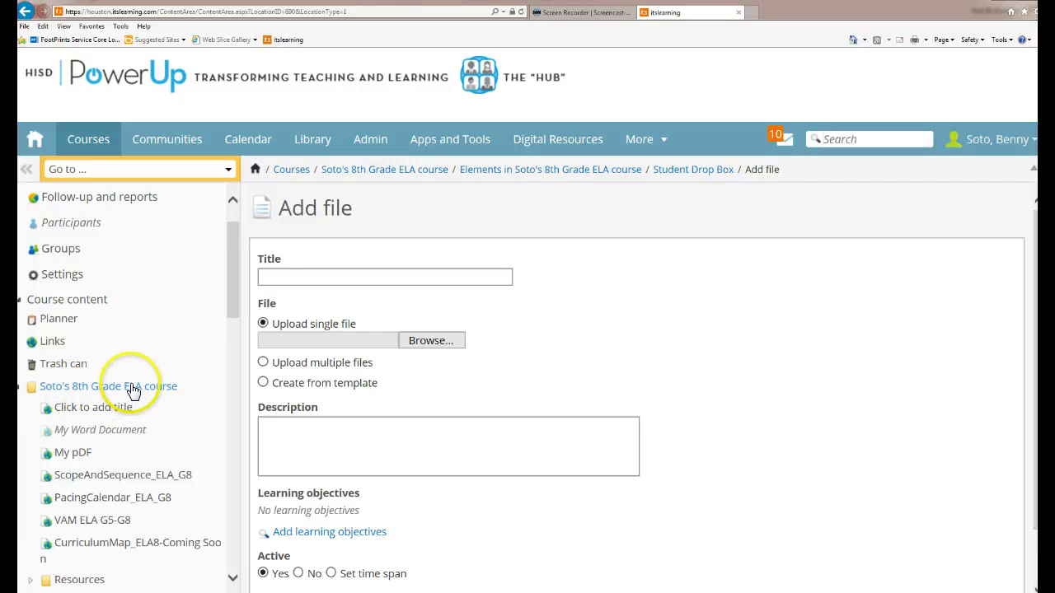
{"action": "left_click", "coordinate": [61, 394]}
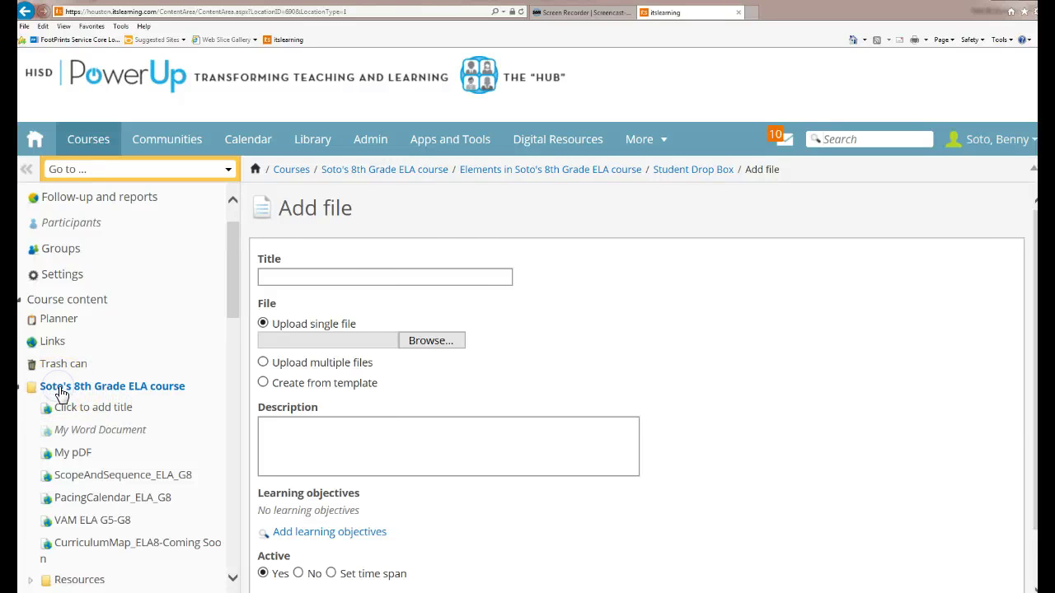
Step: Copy the Student Drop Box folder from the 8th Grade ELA course into the root folder of the Milby Staff course
{"action": "scroll", "coordinate": [271, 388], "scroll_direction": "down", "scroll_amount": 5}
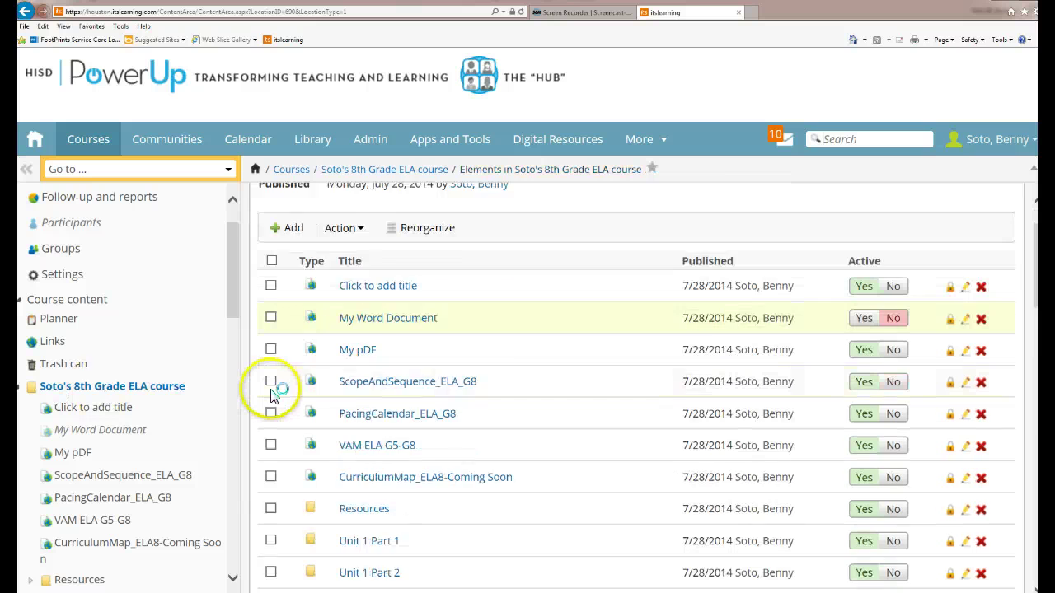
{"action": "scroll", "coordinate": [274, 396], "scroll_direction": "down", "scroll_amount": 10}
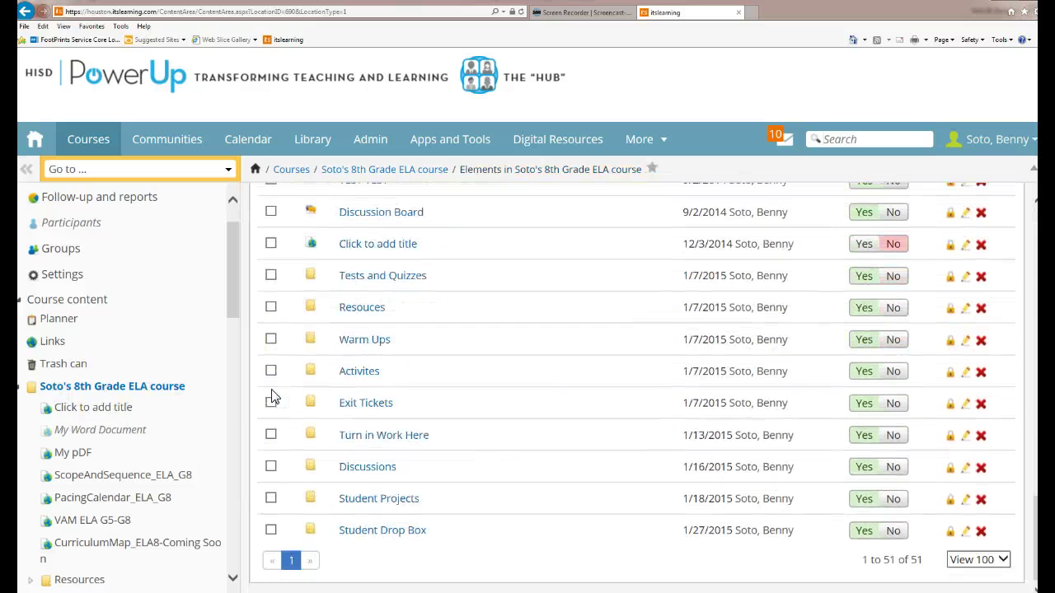
{"action": "left_click", "coordinate": [283, 399]}
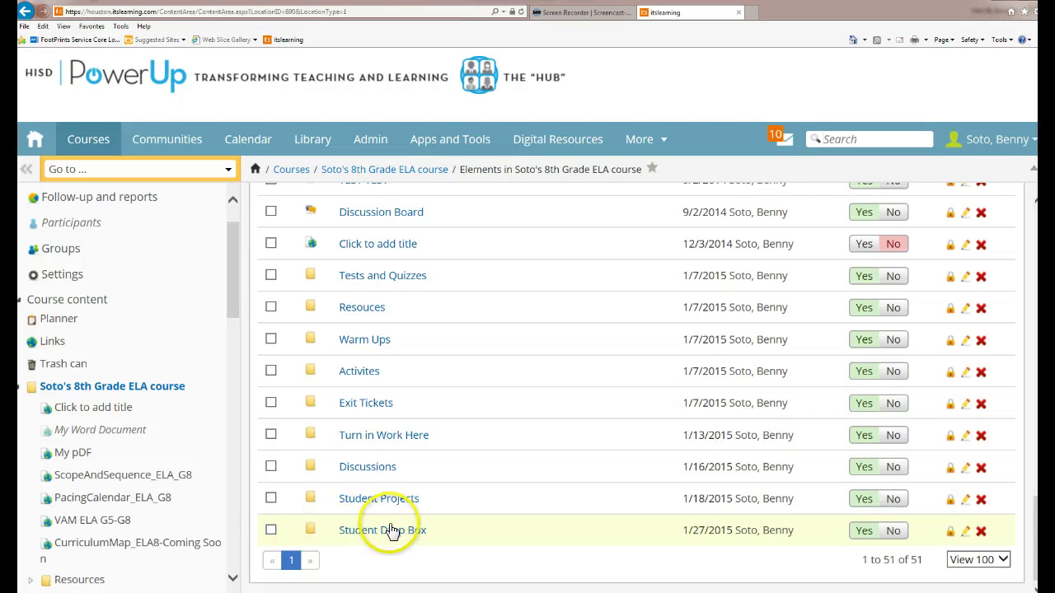
{"action": "left_click", "coordinate": [271, 530]}
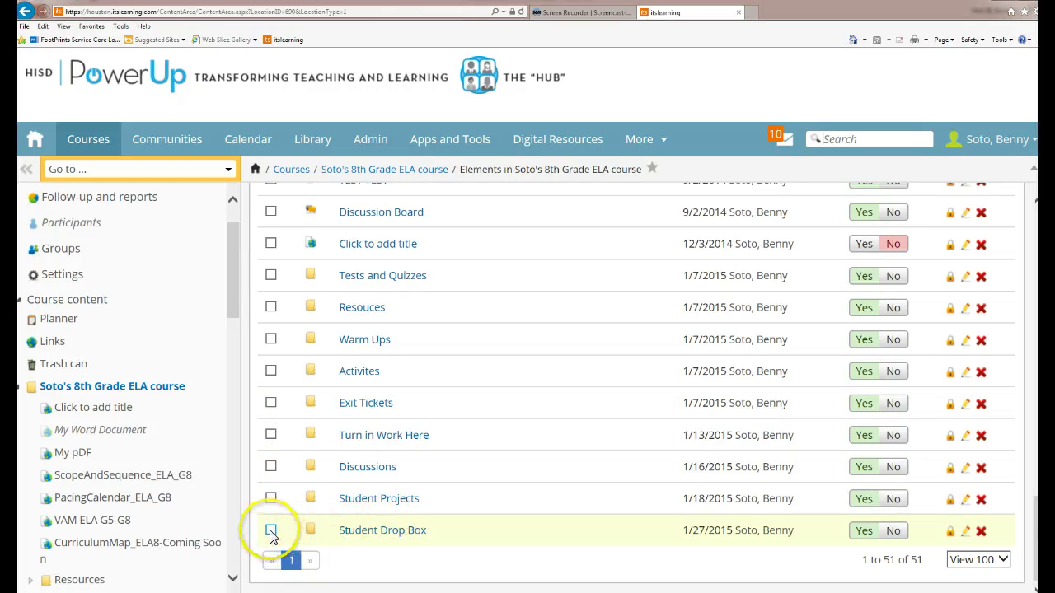
{"action": "scroll", "coordinate": [417, 518], "scroll_direction": "up", "scroll_amount": 10}
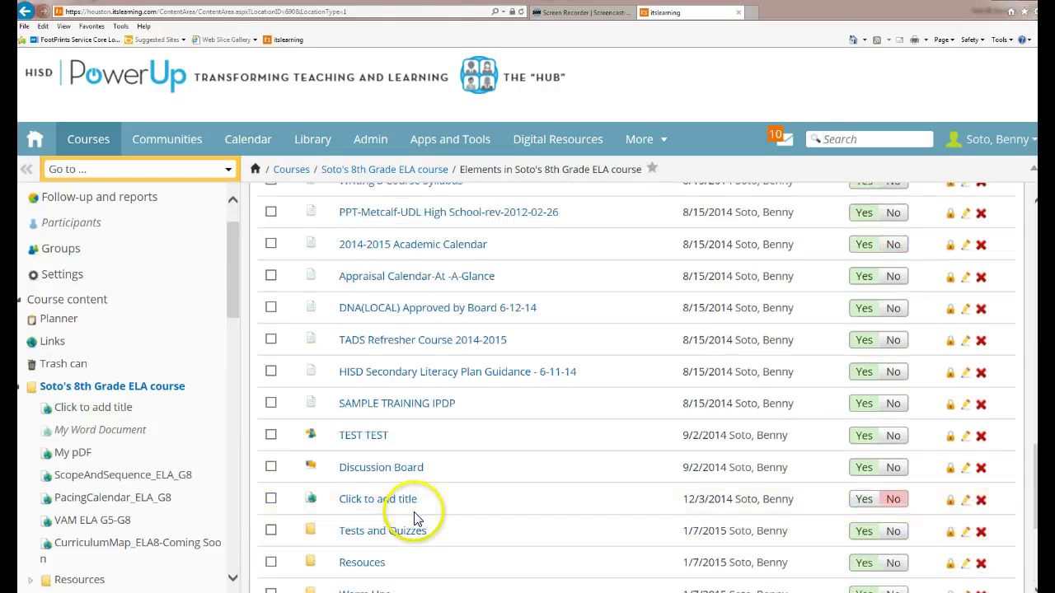
{"action": "scroll", "coordinate": [417, 518], "scroll_direction": "up", "scroll_amount": 5}
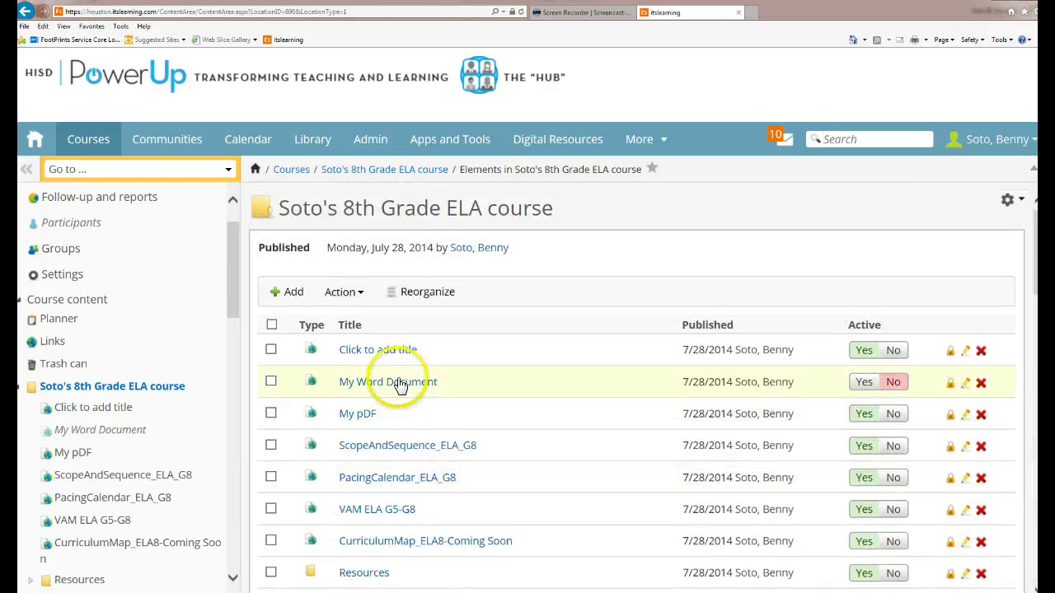
{"action": "left_click", "coordinate": [367, 304]}
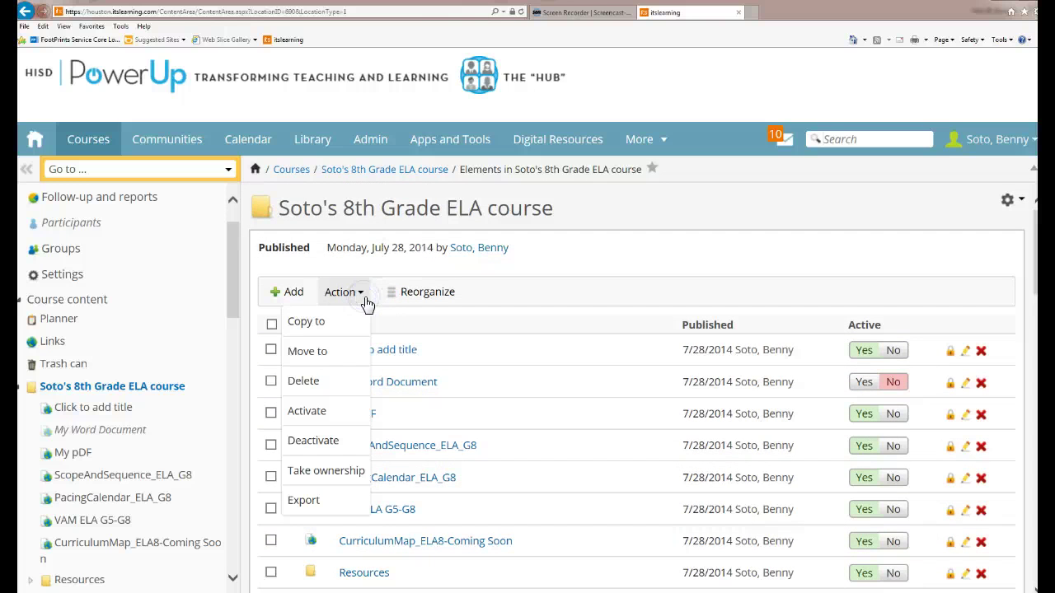
{"action": "left_click", "coordinate": [326, 328]}
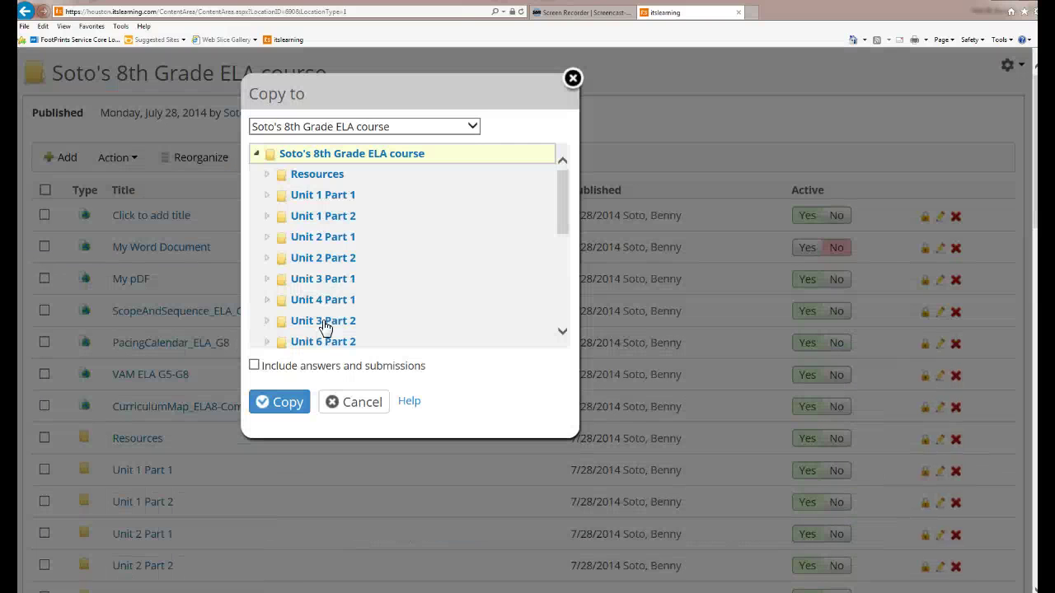
{"action": "left_click", "coordinate": [475, 128]}
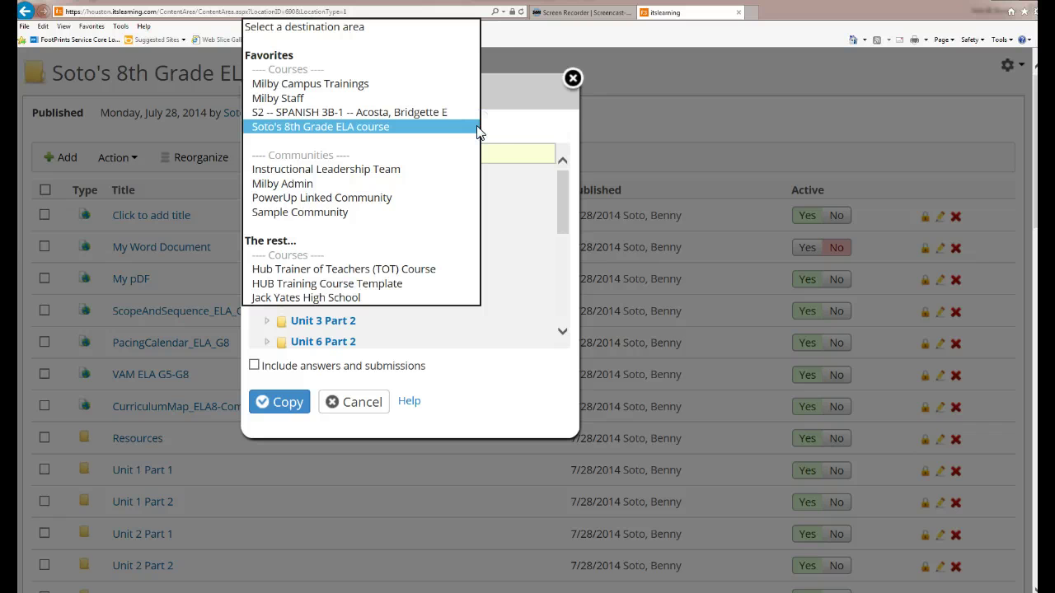
{"action": "left_click", "coordinate": [474, 129]}
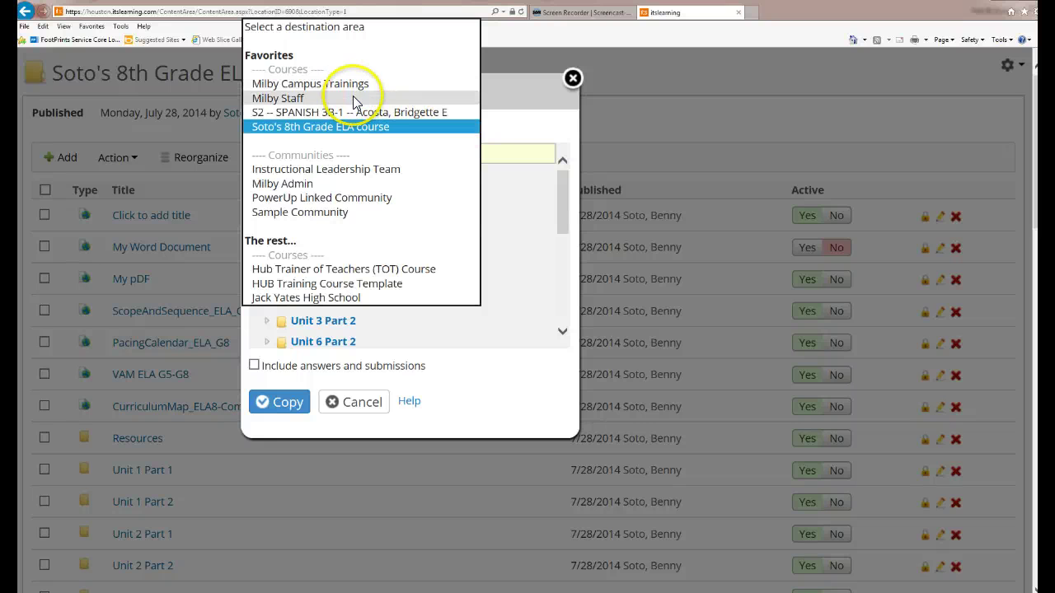
{"action": "left_click", "coordinate": [311, 100]}
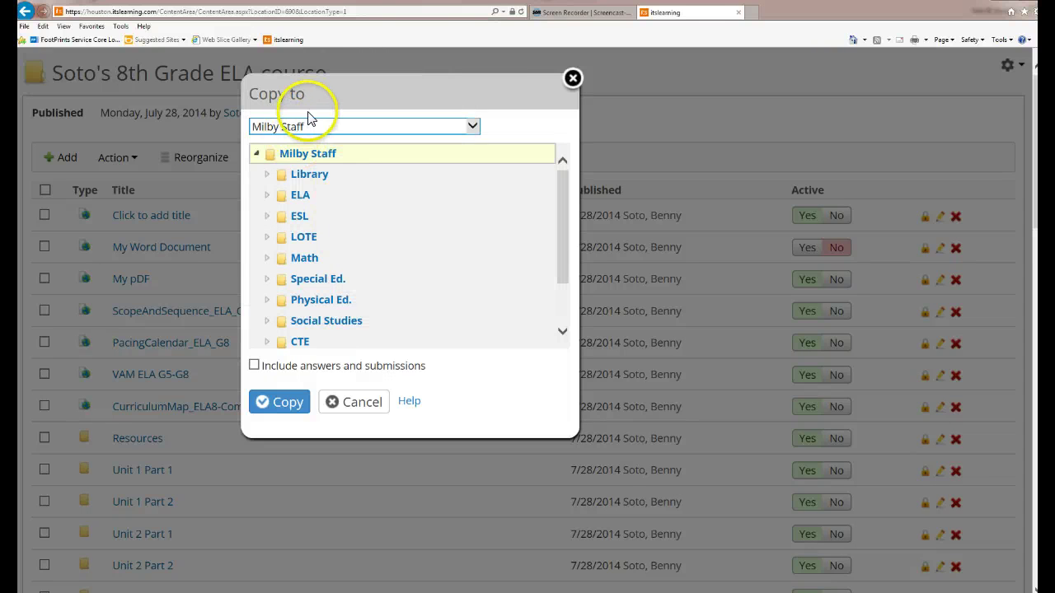
{"action": "left_click", "coordinate": [284, 407]}
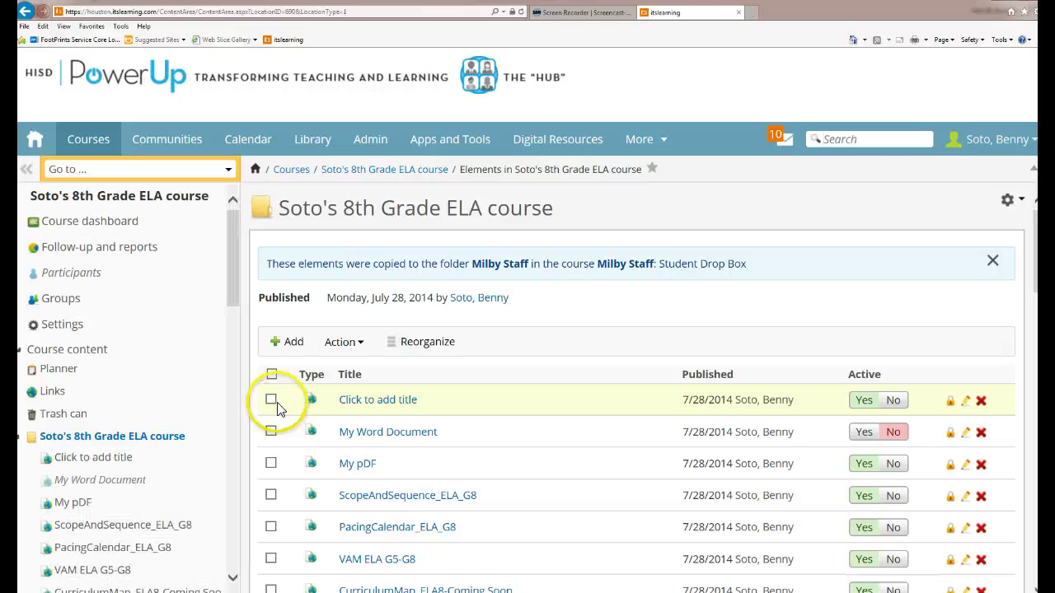
Step: Go to the Milby Staff course and locate the copied Student Drop Box folder in its content tree
{"action": "scroll", "coordinate": [294, 420], "scroll_direction": "down", "scroll_amount": 20}
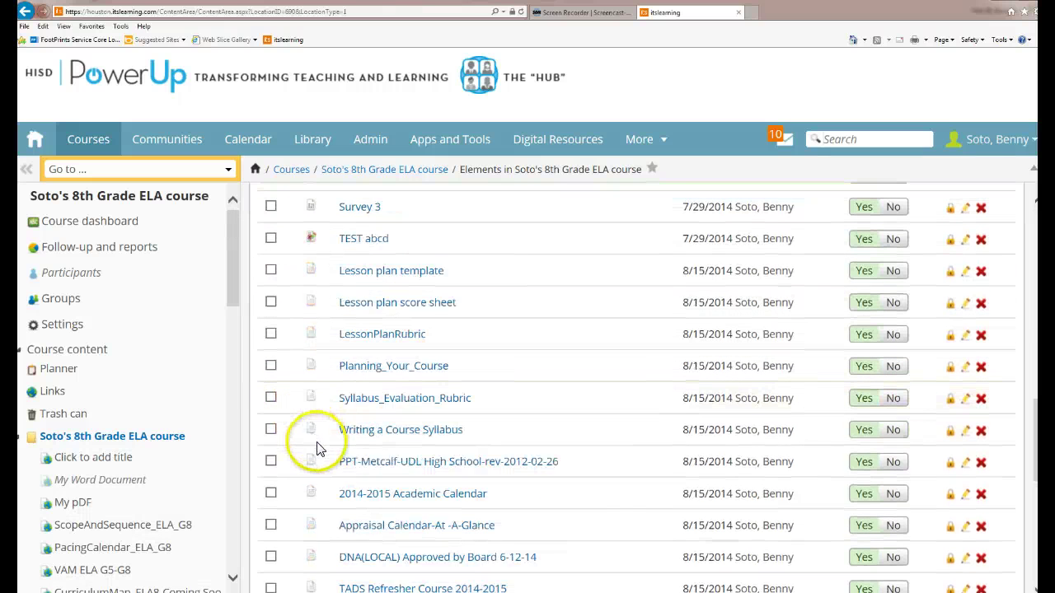
{"action": "scroll", "coordinate": [324, 466], "scroll_direction": "down", "scroll_amount": 1}
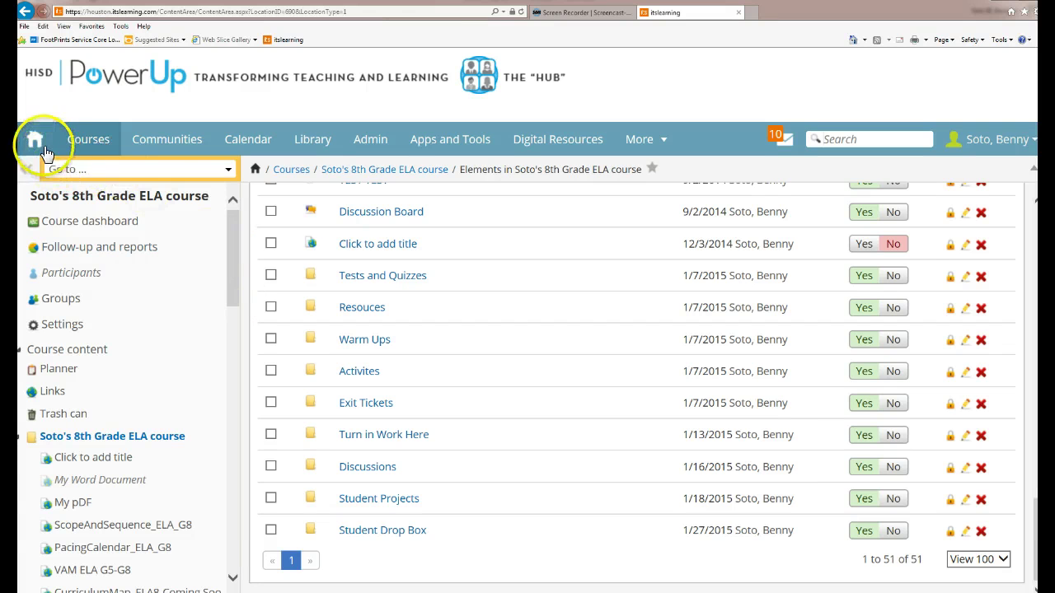
{"action": "left_click", "coordinate": [179, 173]}
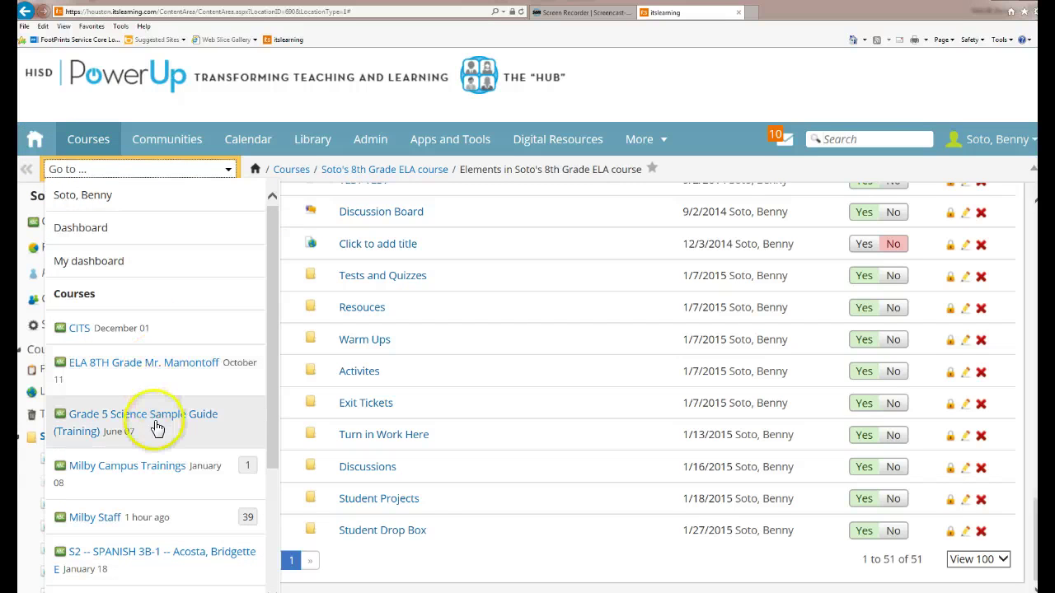
{"action": "left_click", "coordinate": [95, 519]}
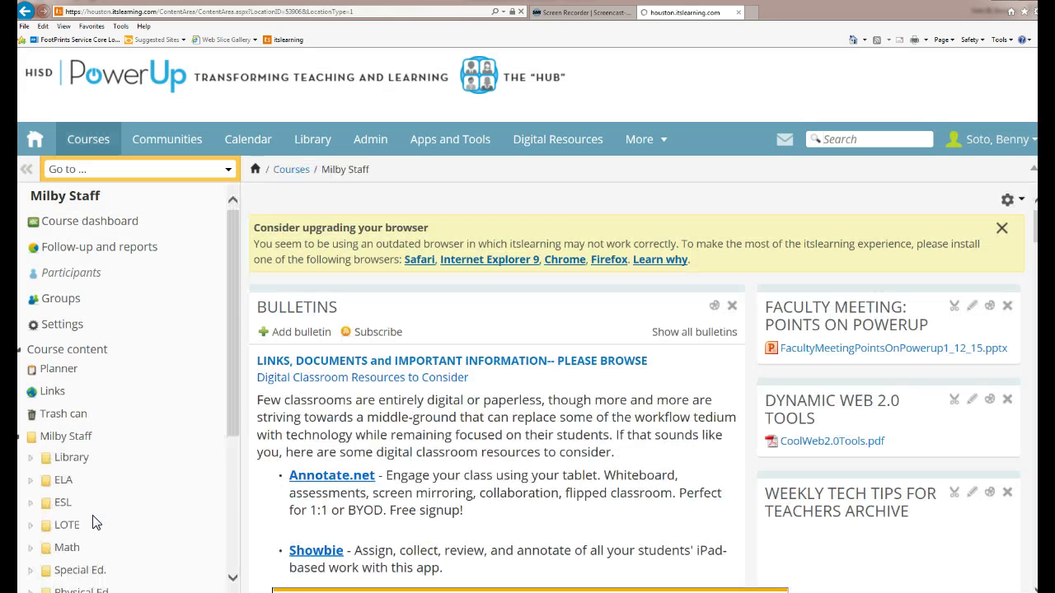
{"action": "scroll", "coordinate": [83, 515], "scroll_direction": "down", "scroll_amount": 3}
{"action": "scroll", "coordinate": [233, 431], "scroll_direction": "down", "scroll_amount": 10}
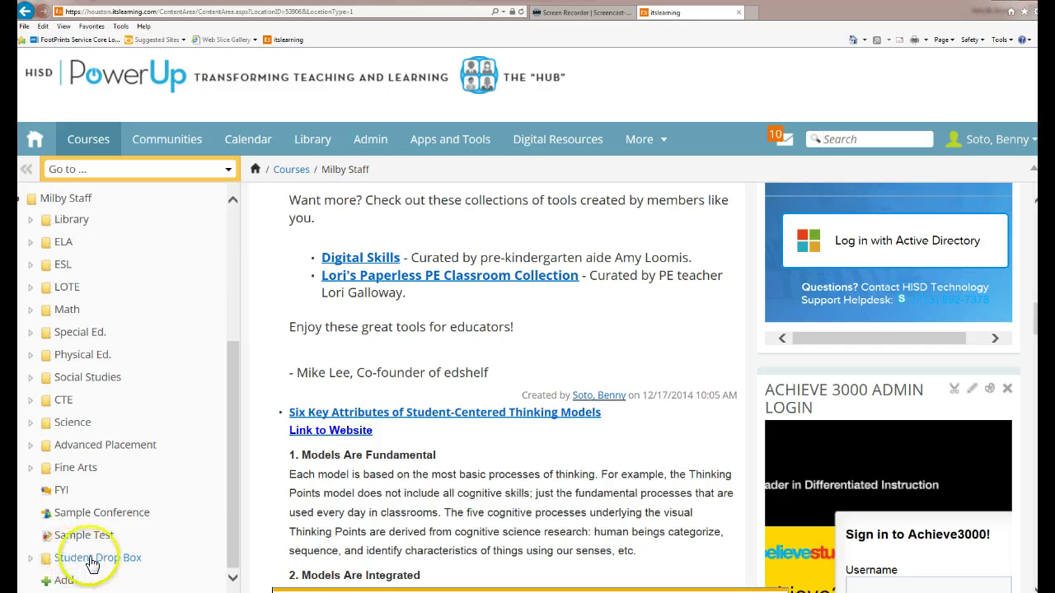
Step: Try to copy the Student Drop Box folder from the root folder of the Milby Staff course to the S2 -- SPANISH 3B-1 course
{"action": "left_click_drag", "start_coordinate": [233, 544], "coordinate": [239, 313]}
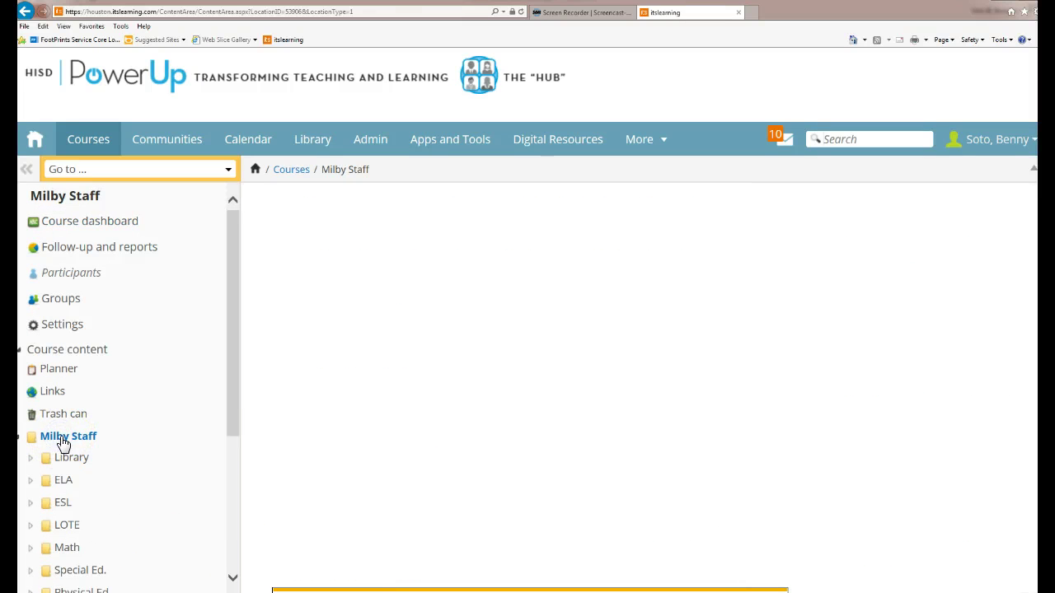
{"action": "scroll", "coordinate": [348, 419], "scroll_direction": "down", "scroll_amount": 3}
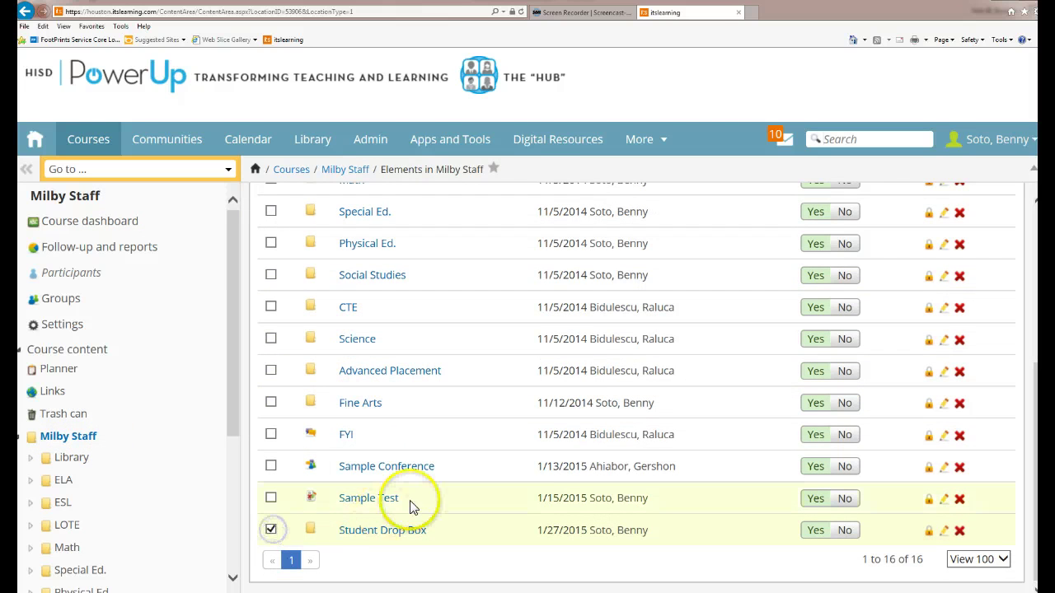
{"action": "scroll", "coordinate": [412, 505], "scroll_direction": "up", "scroll_amount": 3}
{"action": "left_click", "coordinate": [349, 292]}
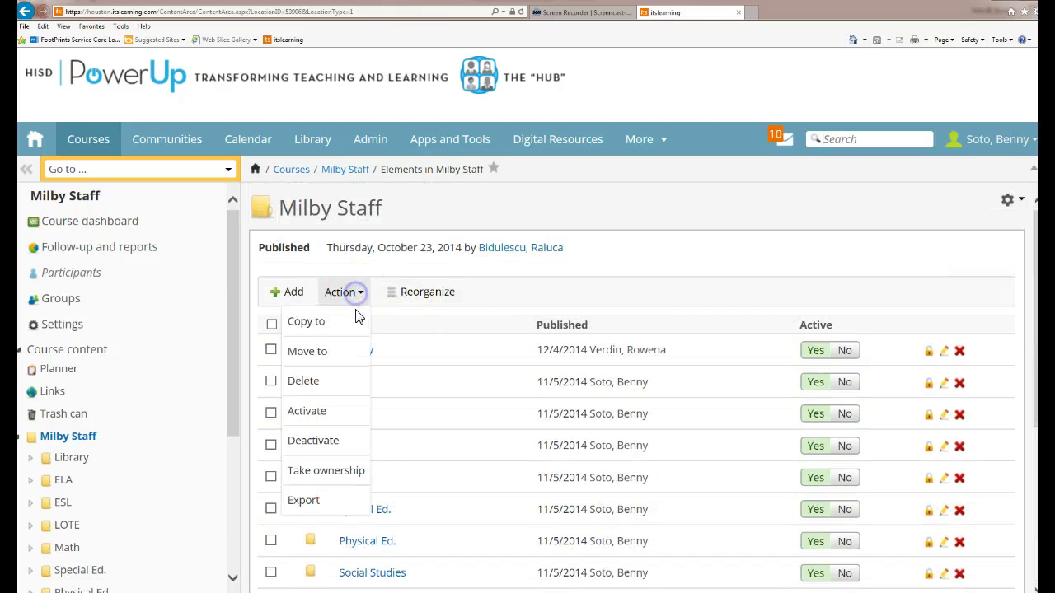
{"action": "left_click", "coordinate": [299, 323]}
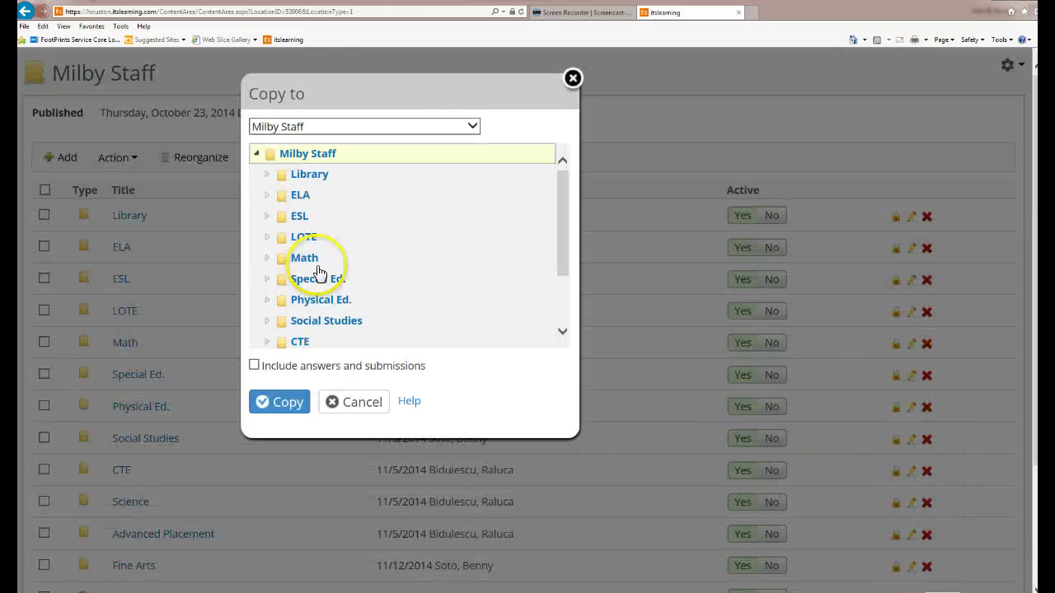
{"action": "left_click", "coordinate": [471, 126]}
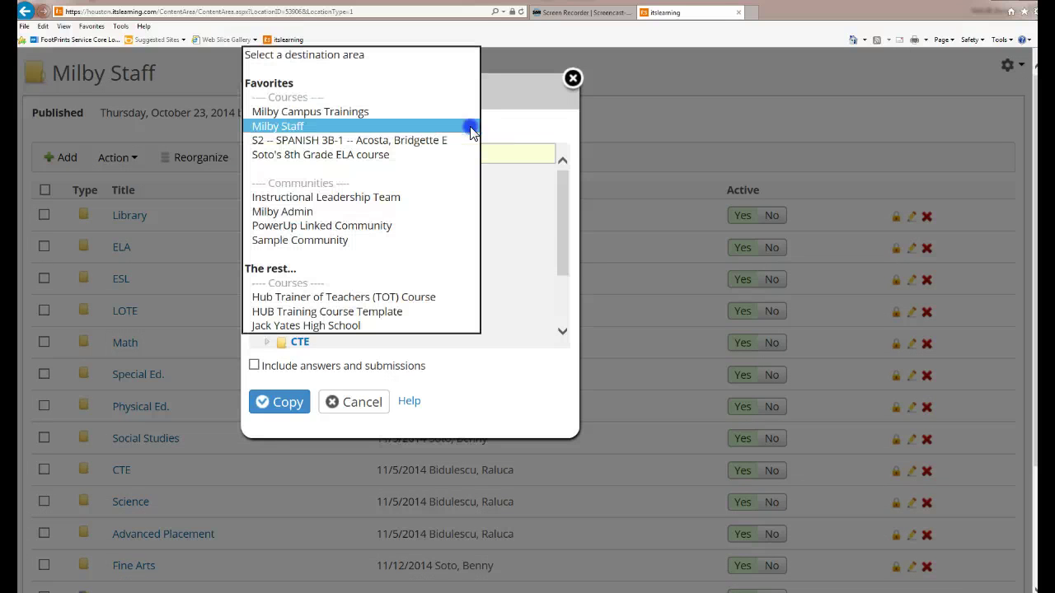
{"action": "left_click", "coordinate": [334, 145]}
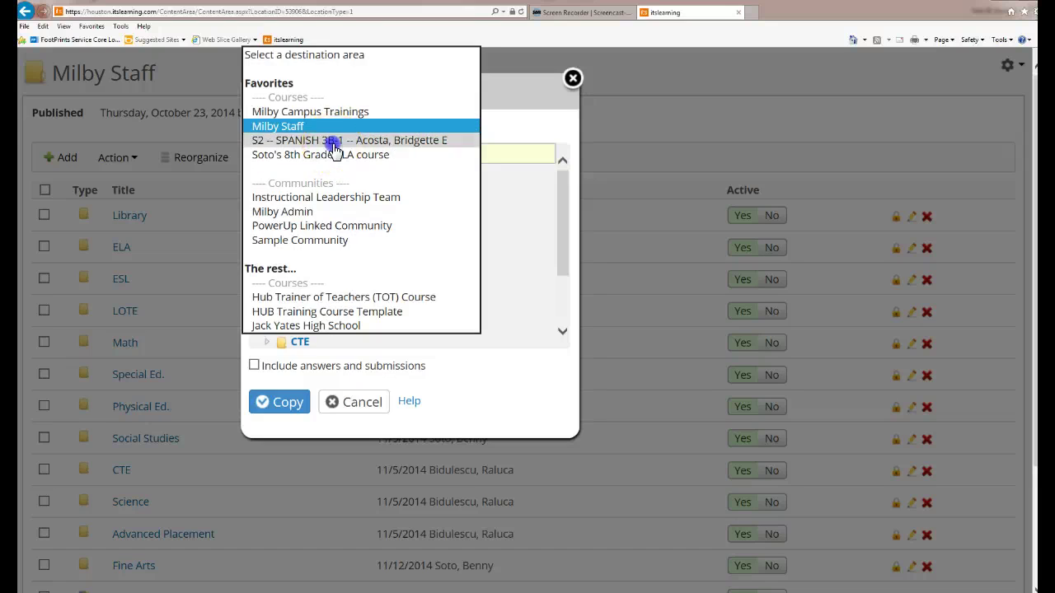
{"action": "left_click", "coordinate": [265, 422]}
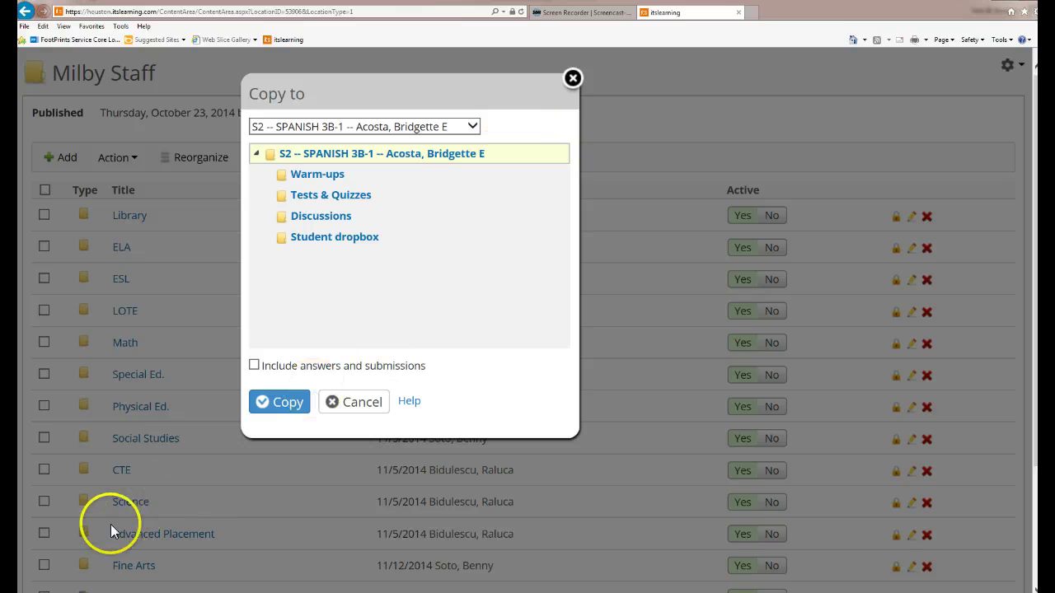
{"action": "left_click", "coordinate": [573, 79]}
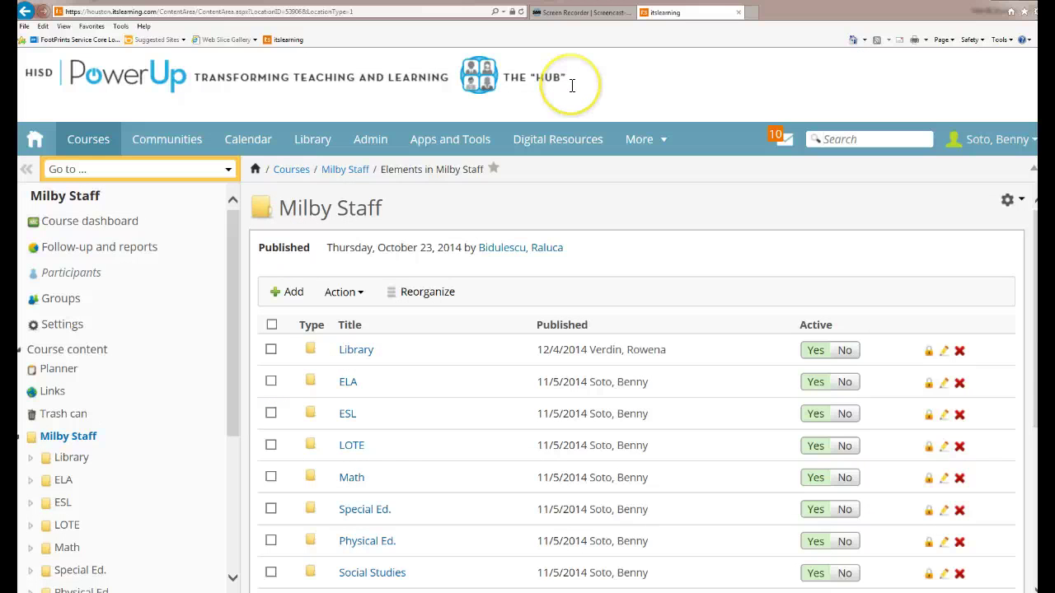
{"action": "left_click_drag", "start_coordinate": [236, 318], "coordinate": [210, 478]}
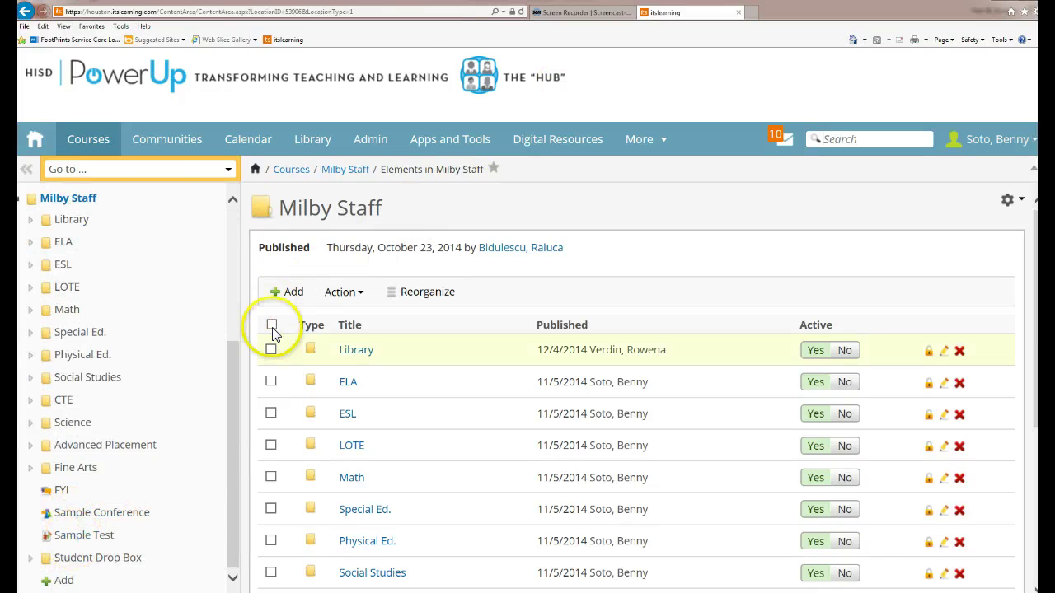